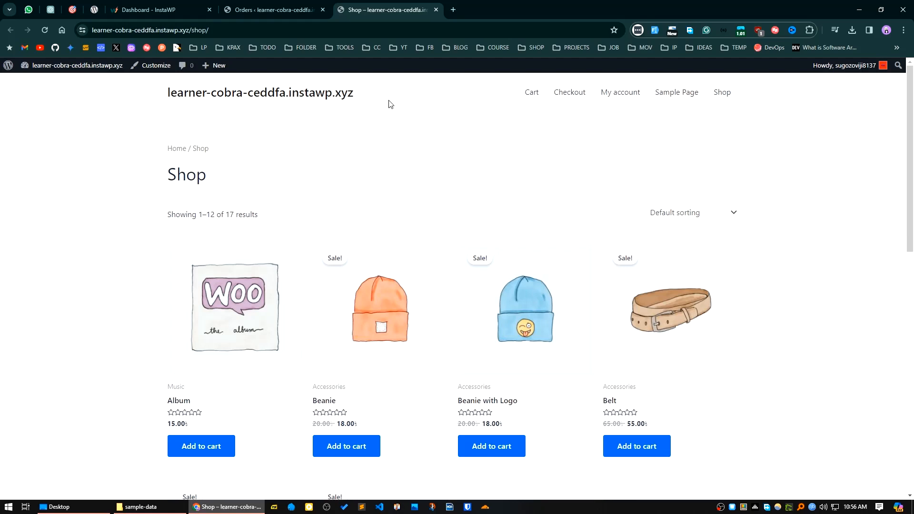
Open the Album product page in the shop and examine its short description and purchase options
left_click(226, 329)
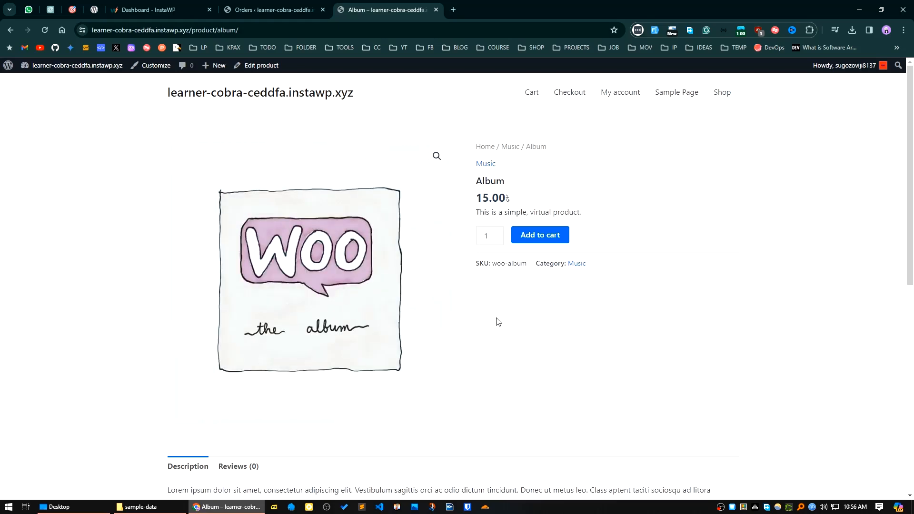
left_click_drag(596, 214, 477, 216)
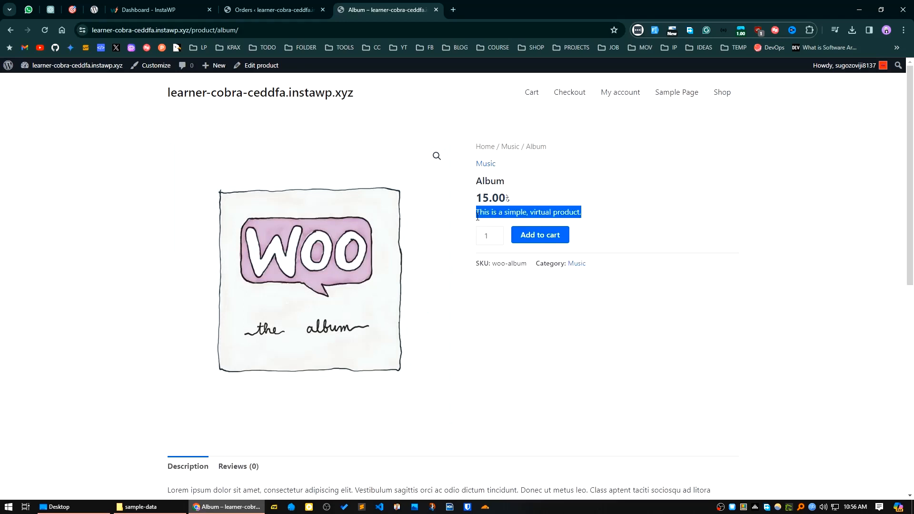
left_click(584, 218)
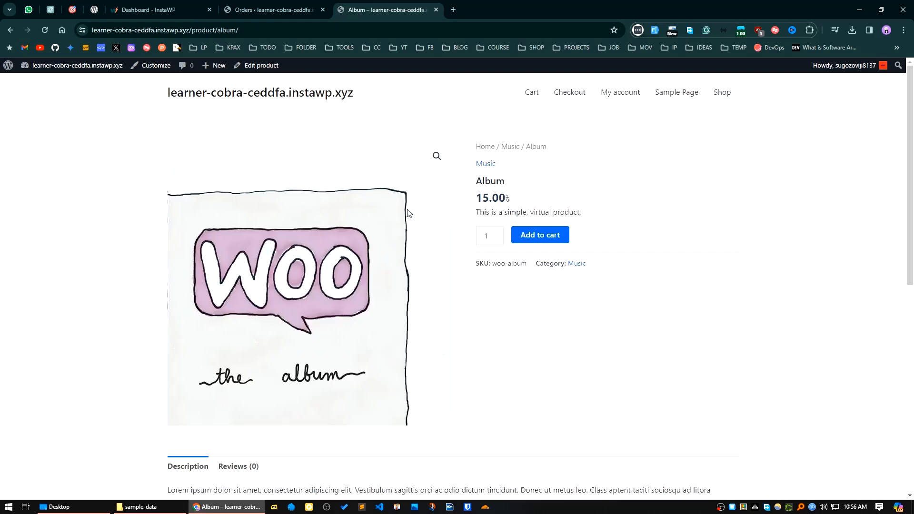
Search the WordPress plugins for "extra", then install and activate Extra product options For WooCommerce | Custom Product Addons and Fields
left_click(238, 10)
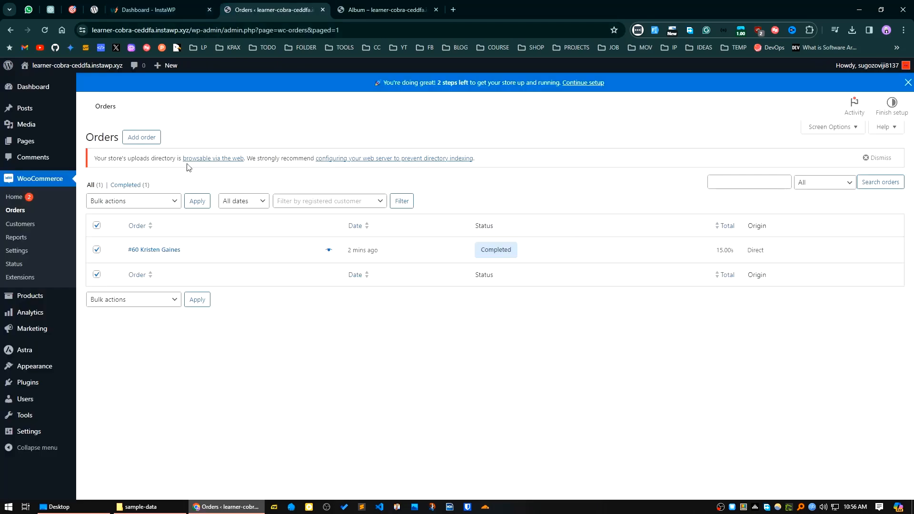
mouse_move(37, 142)
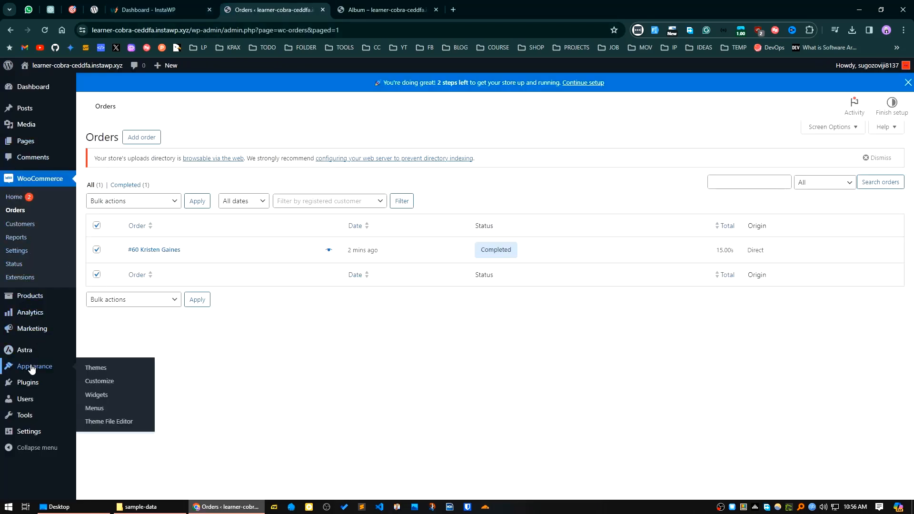
mouse_move(26, 383)
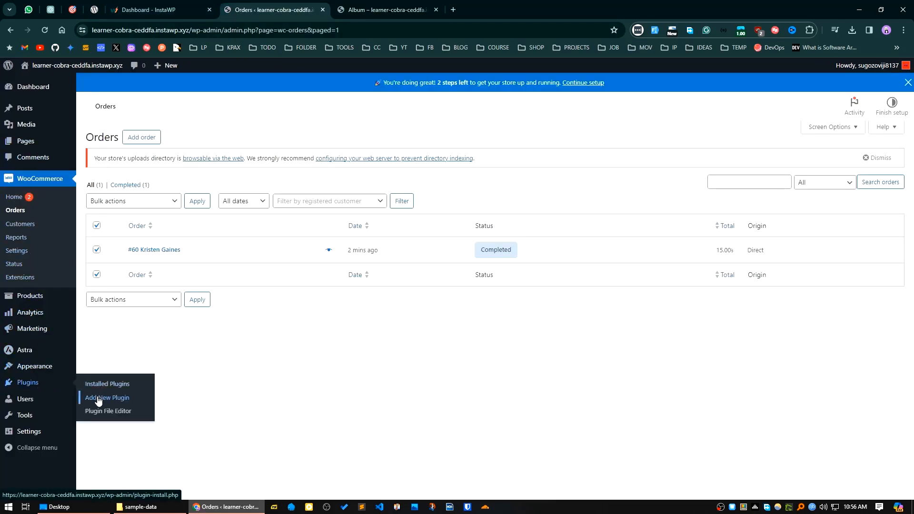
left_click(98, 399)
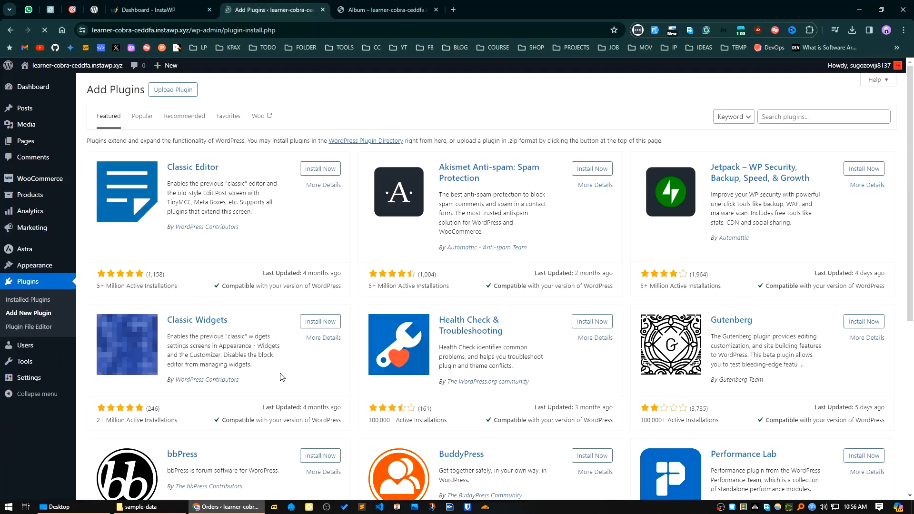
left_click(761, 120)
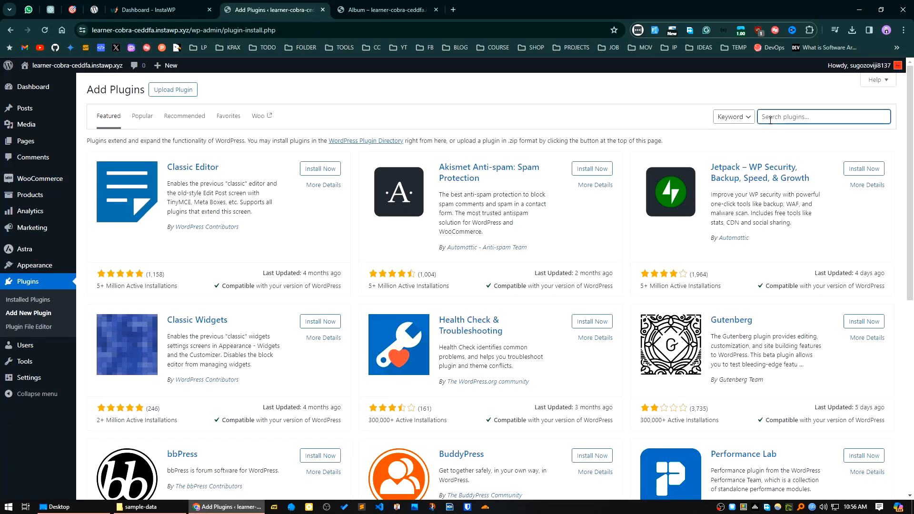
type("extra")
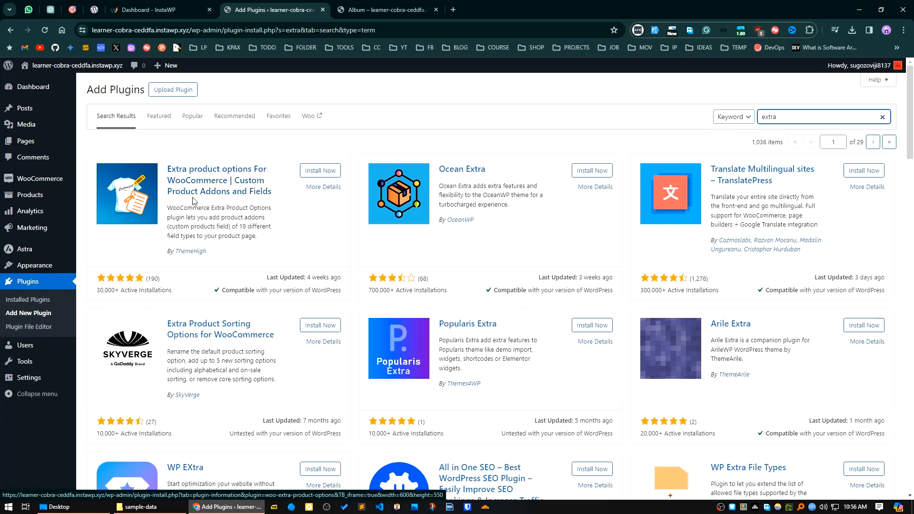
left_click(320, 171)
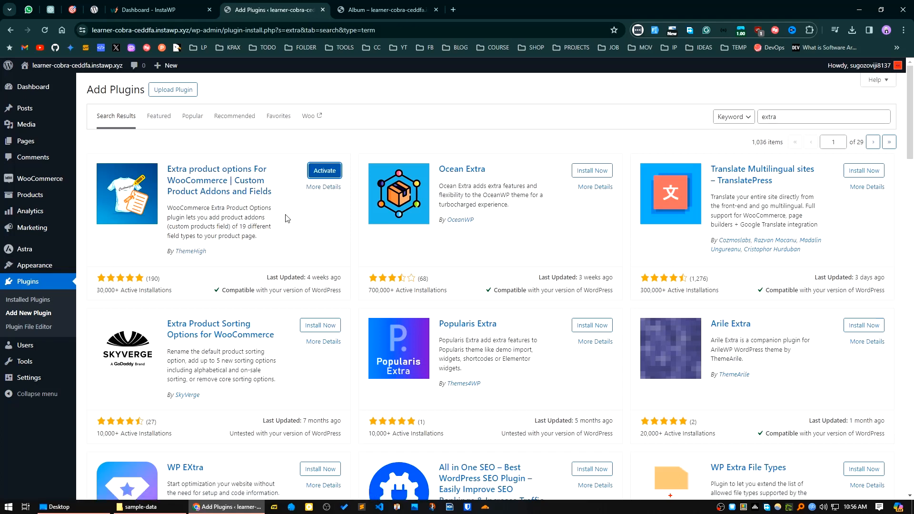
left_click(325, 175)
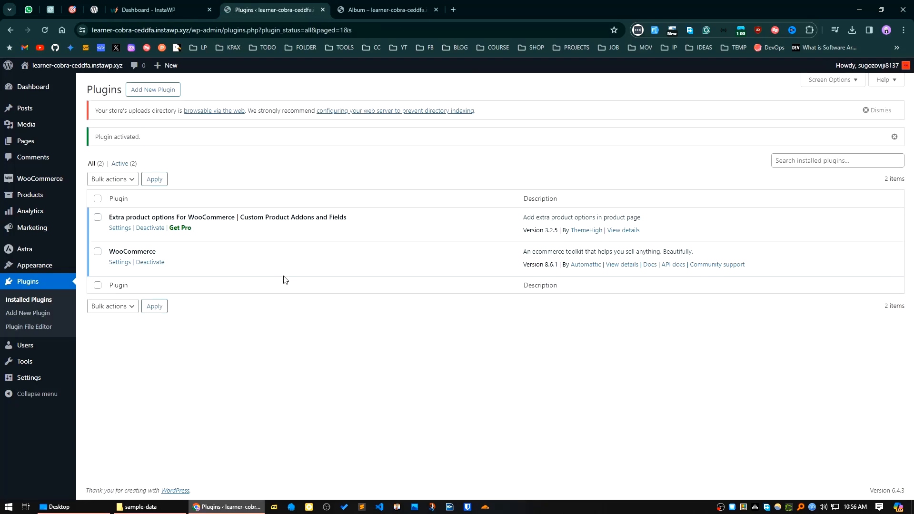
Start a new field in the products' Extra Product Option settings and set its field type to Date Picker
mouse_move(76, 251)
mouse_move(50, 199)
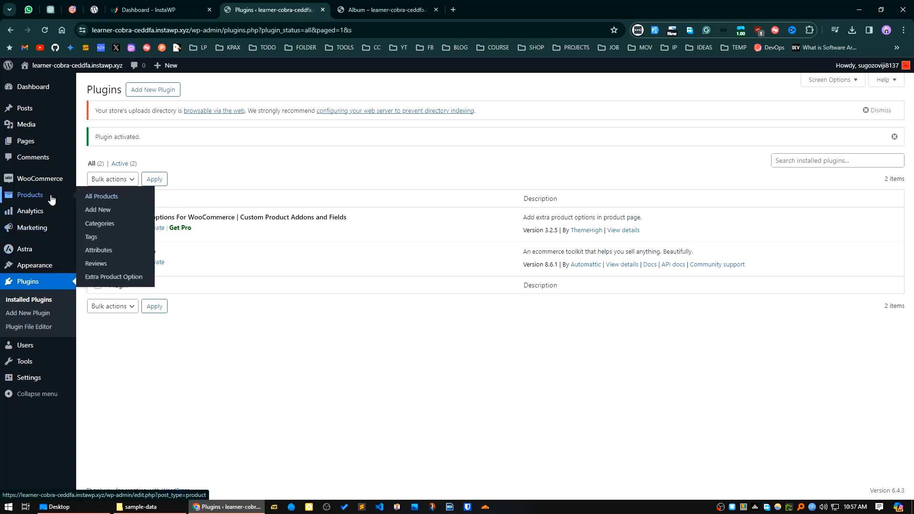
left_click(111, 280)
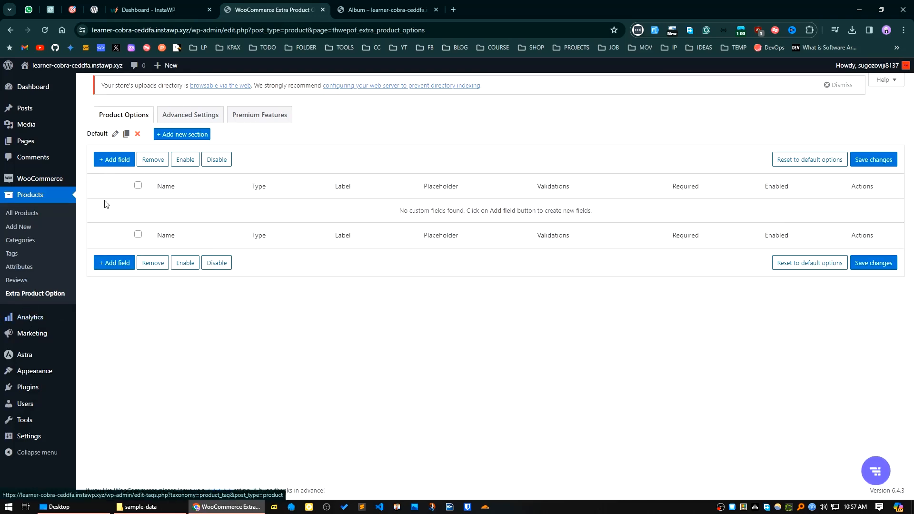
left_click(117, 159)
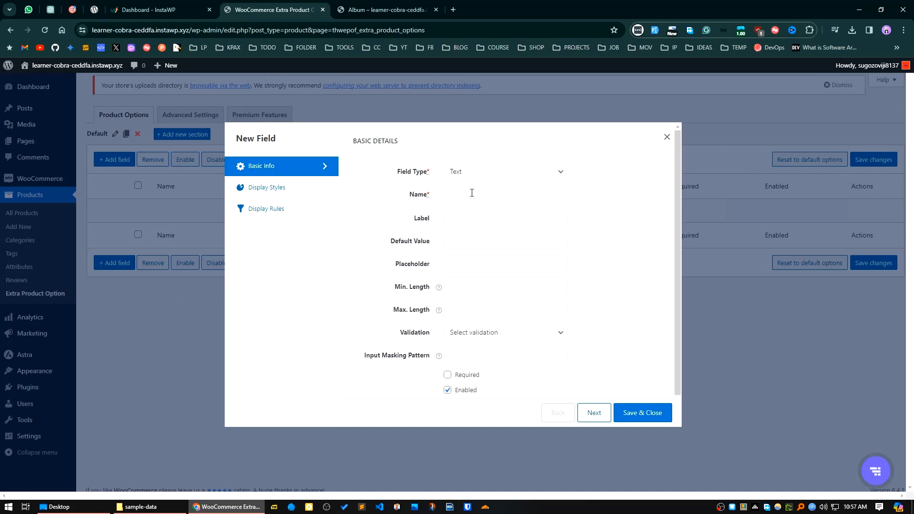
left_click(467, 175)
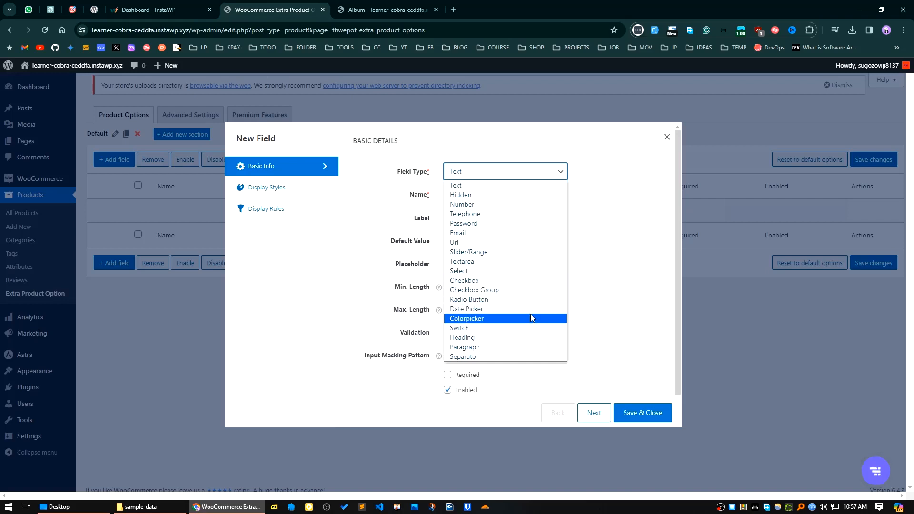
left_click(485, 313)
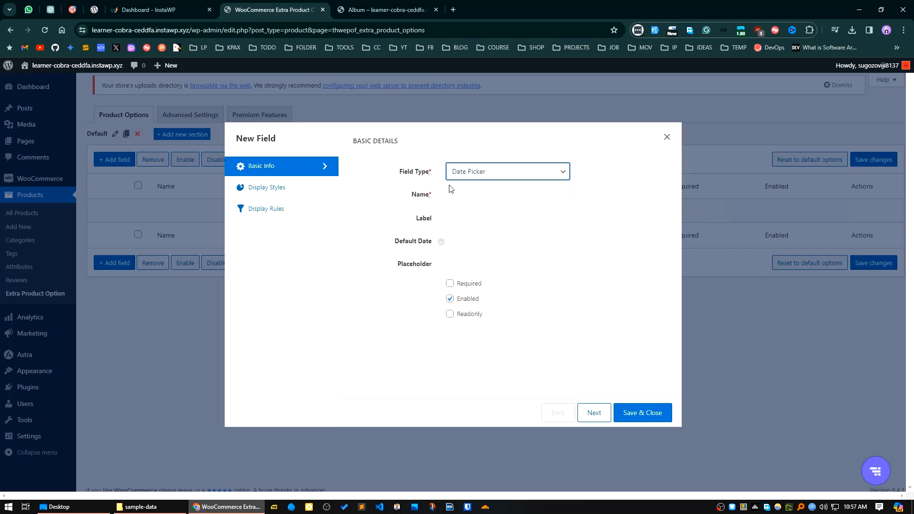
Name the new date picker field deliver_date and label it "Preferred delivery date"
left_click(481, 194)
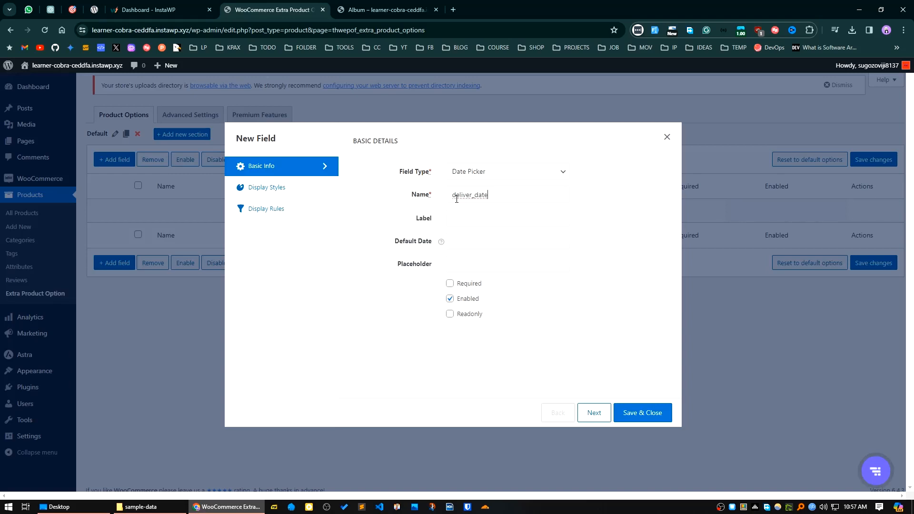
mouse_move(456, 195)
left_mouse_down()
mouse_move(444, 200)
mouse_move(472, 196)
left_mouse_up()
left_click(475, 218)
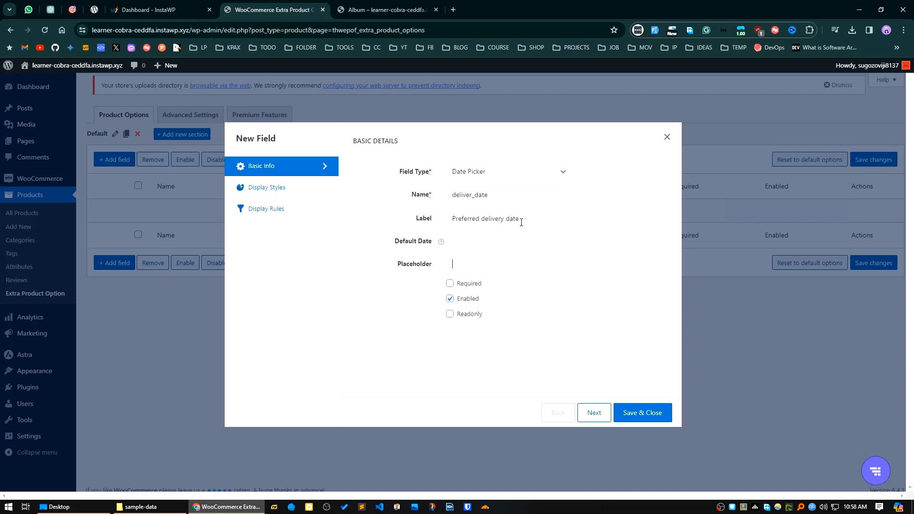
Copy the label text "Preferred delivery date" into the field's placeholder
left_click_drag(521, 222, 451, 223)
right_click(468, 220)
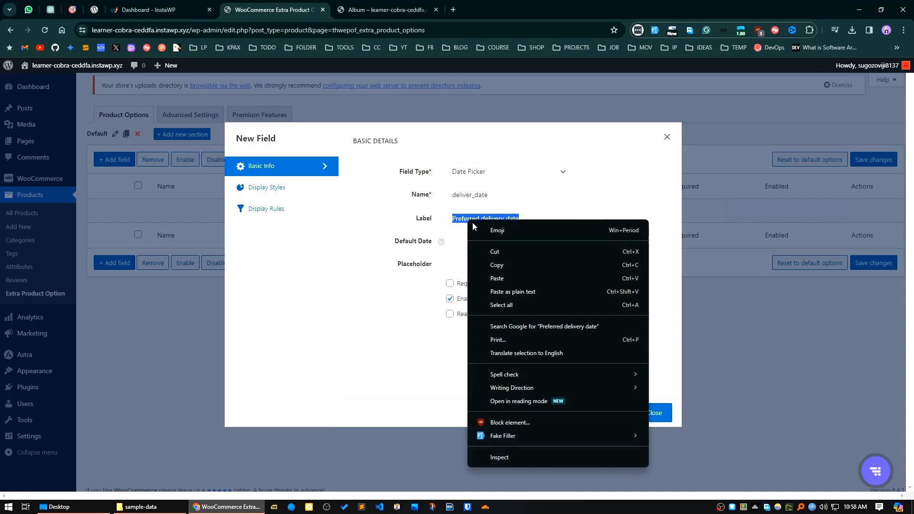
left_click(488, 265)
left_click(475, 265)
right_click(475, 265)
left_click(498, 125)
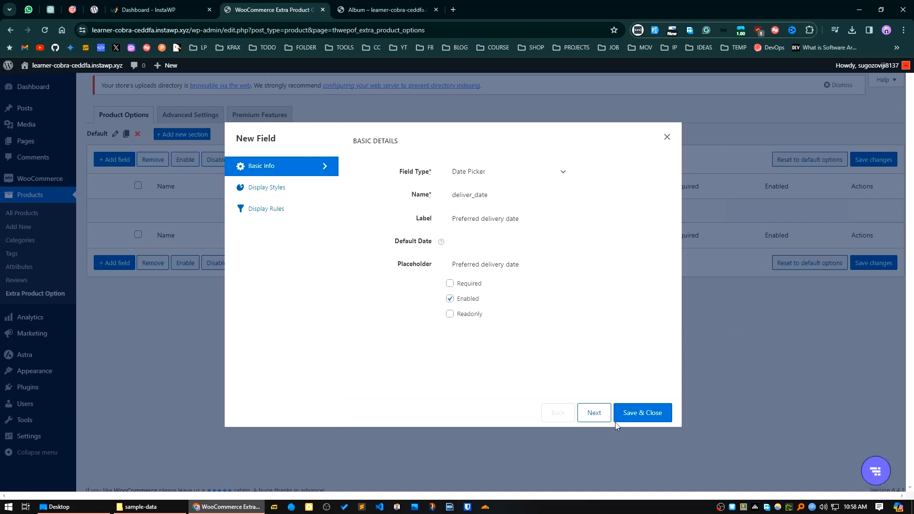
Keep the label position as Left of the field in the display styles, and save the new field
left_click(594, 413)
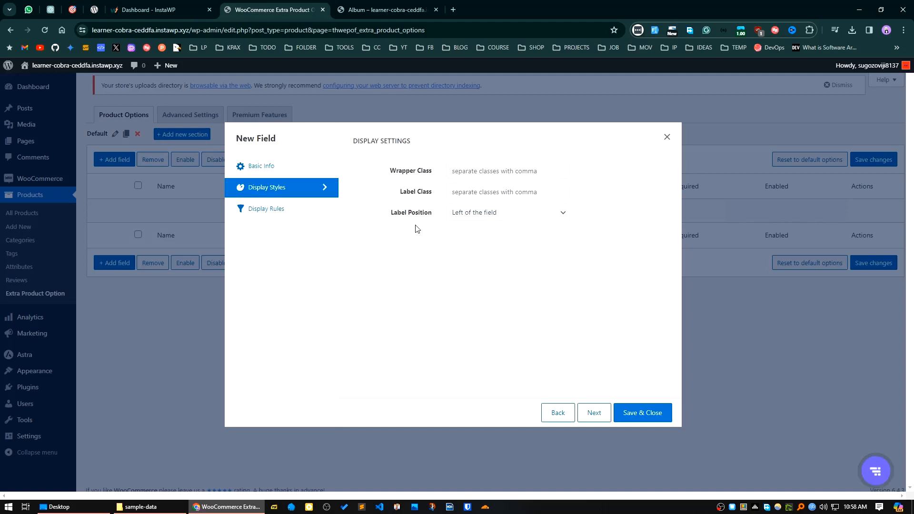
left_click(487, 214)
left_click(463, 233)
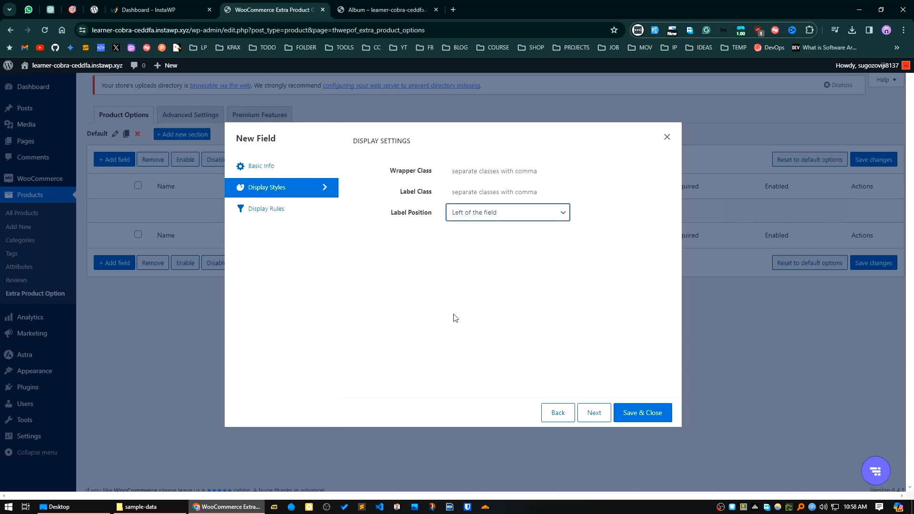
left_click(475, 215)
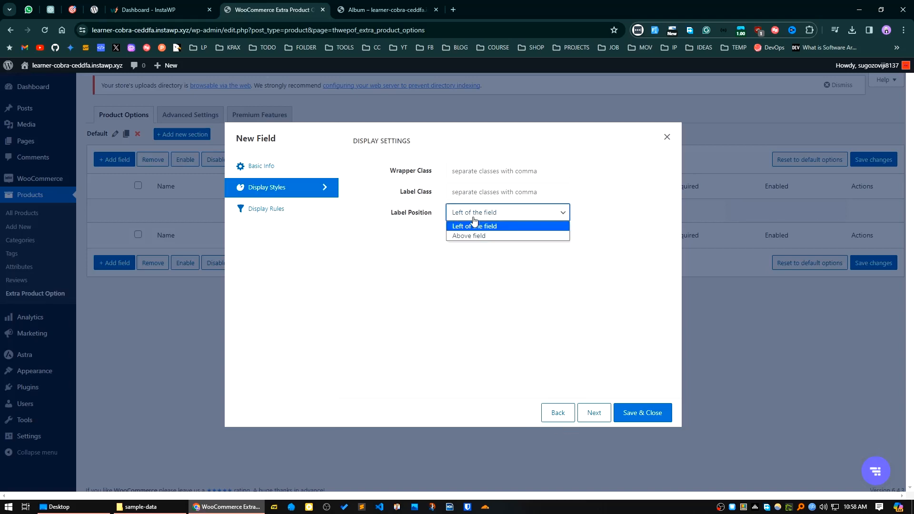
left_click(475, 289)
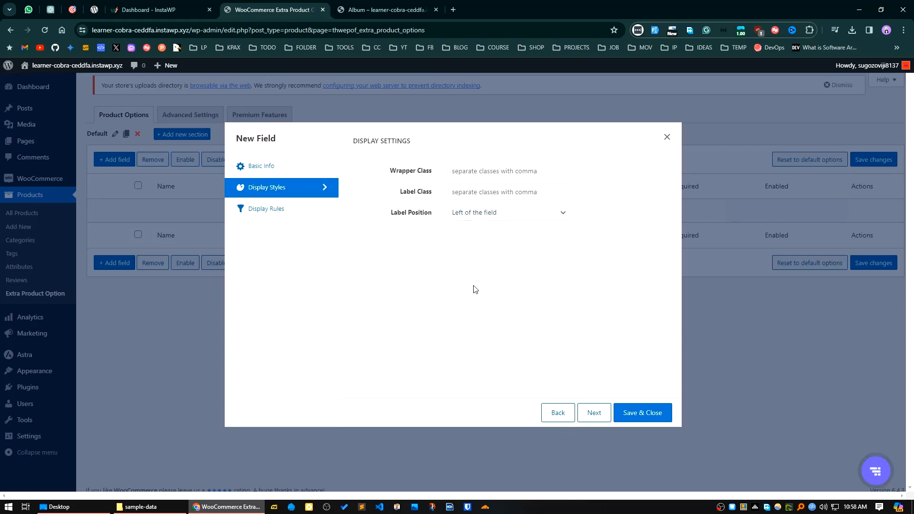
left_click(628, 417)
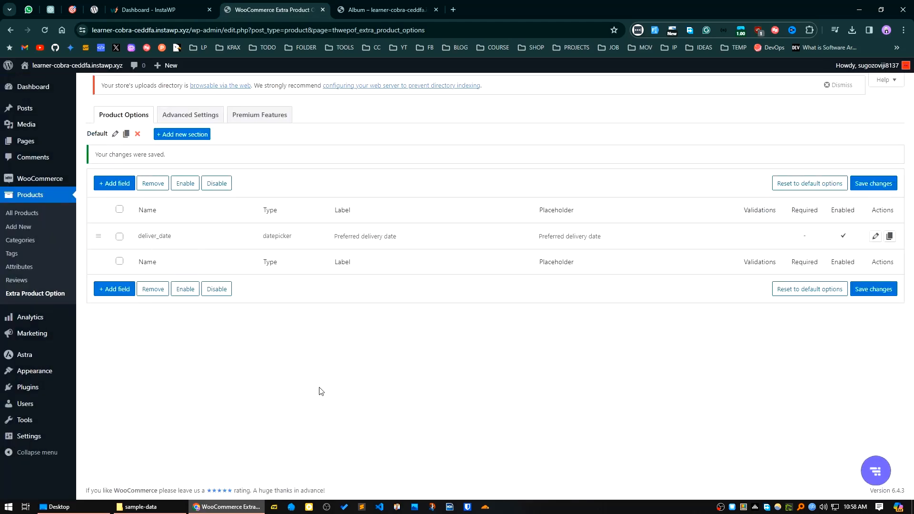
Reload the Album product page and check the calendar of the Preferred delivery date field
left_click(383, 9)
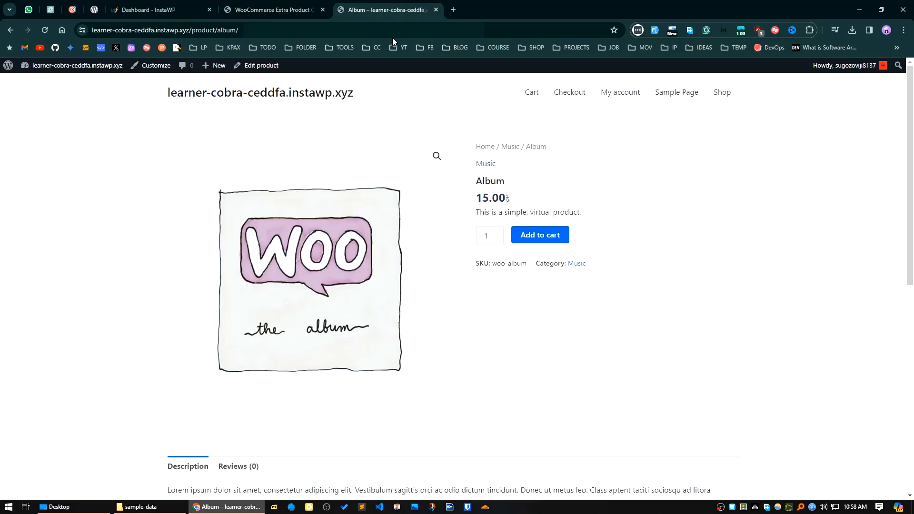
left_click(44, 30)
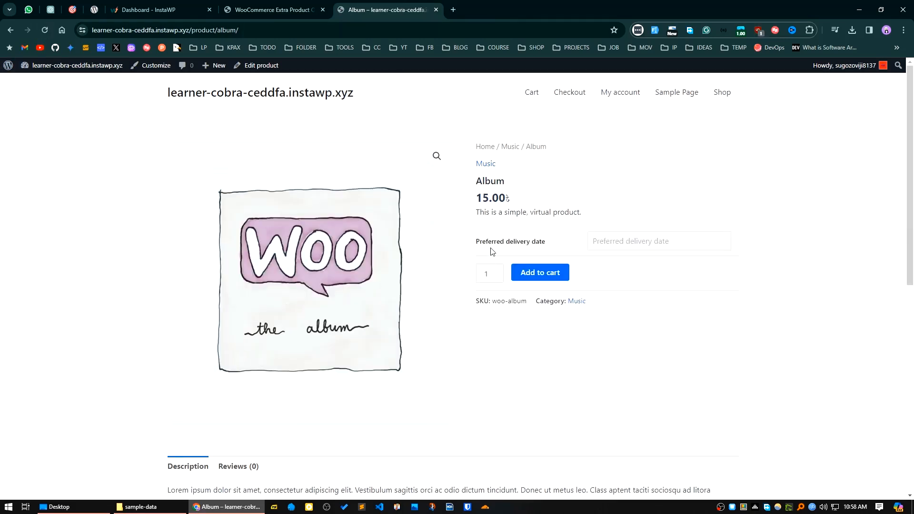
left_click(638, 241)
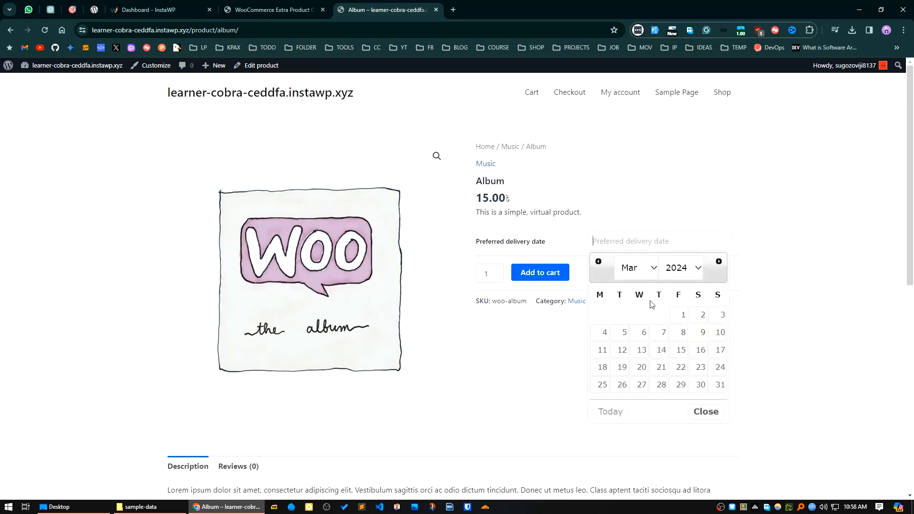
left_click(838, 335)
Add a display rule to the deliver_date field so Product is Equals to/ In Album, and save the field
left_click(269, 9)
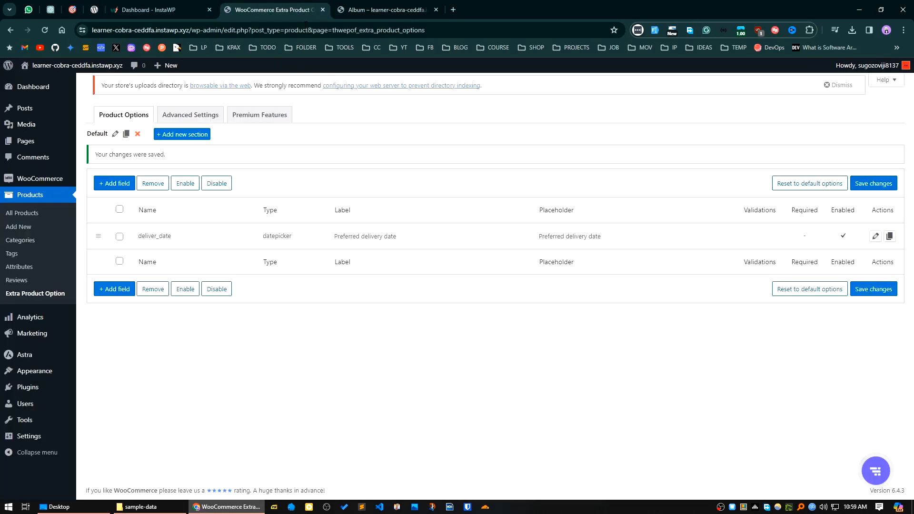
left_click(875, 236)
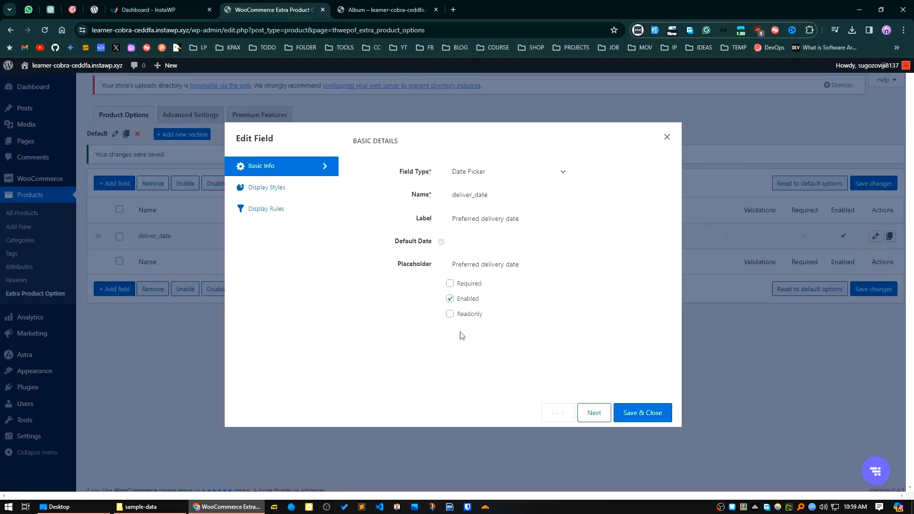
left_click(591, 411)
left_click(601, 418)
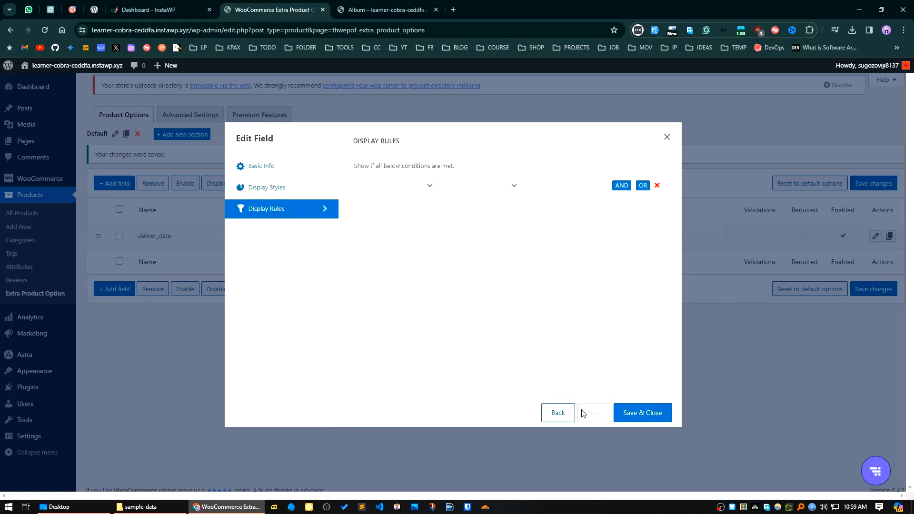
left_click(402, 193)
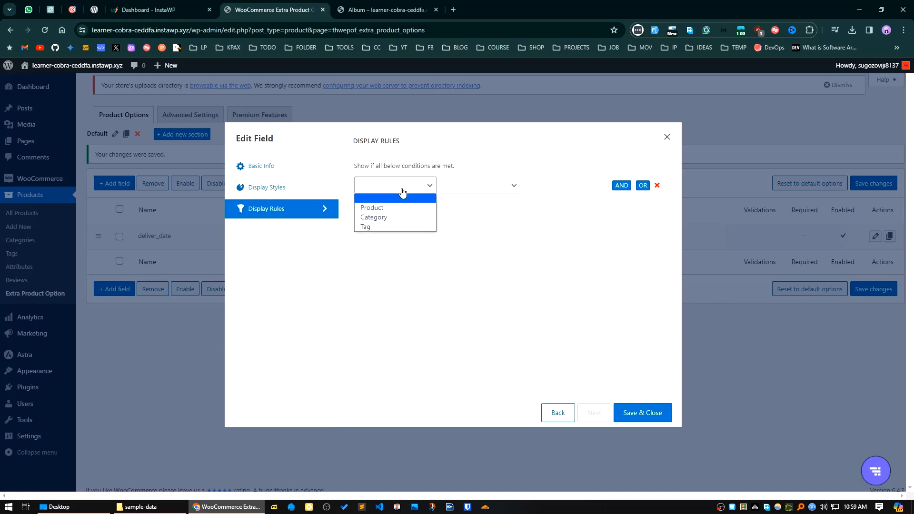
left_click(374, 208)
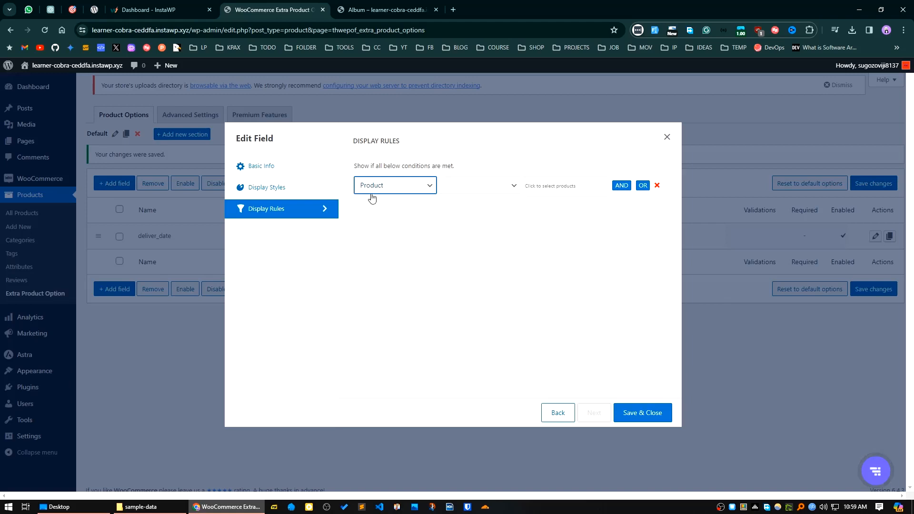
left_click(467, 188)
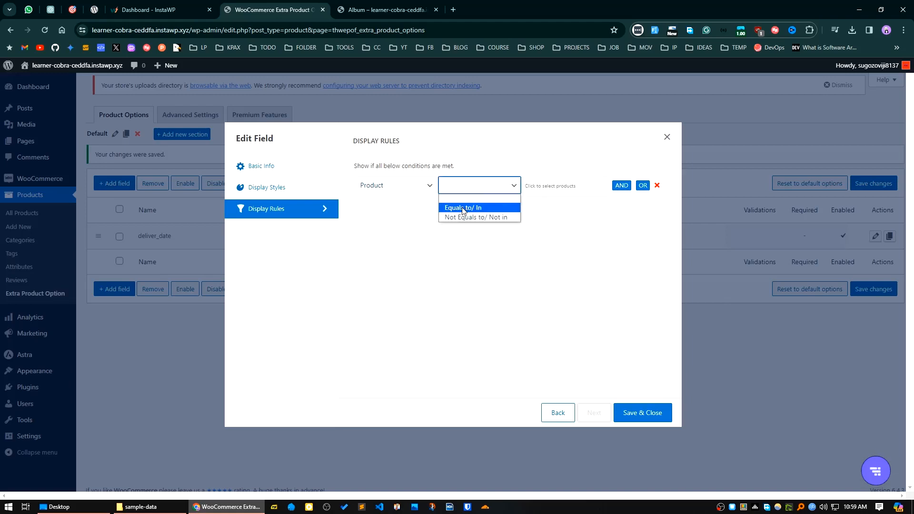
left_click(463, 207)
left_click(556, 186)
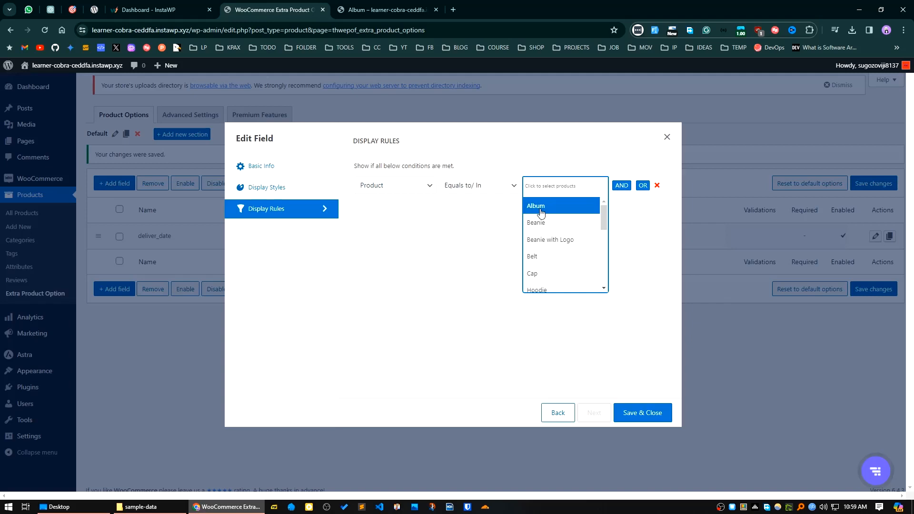
left_click(540, 209)
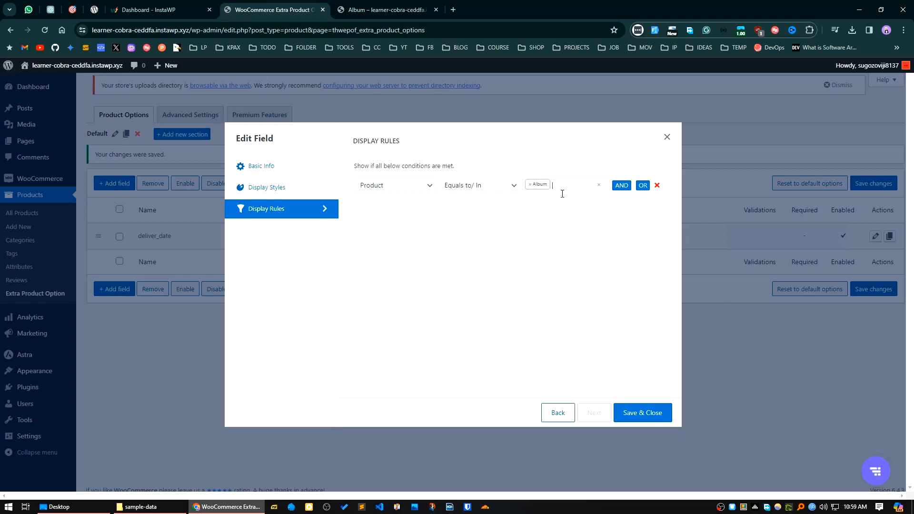
left_click(638, 416)
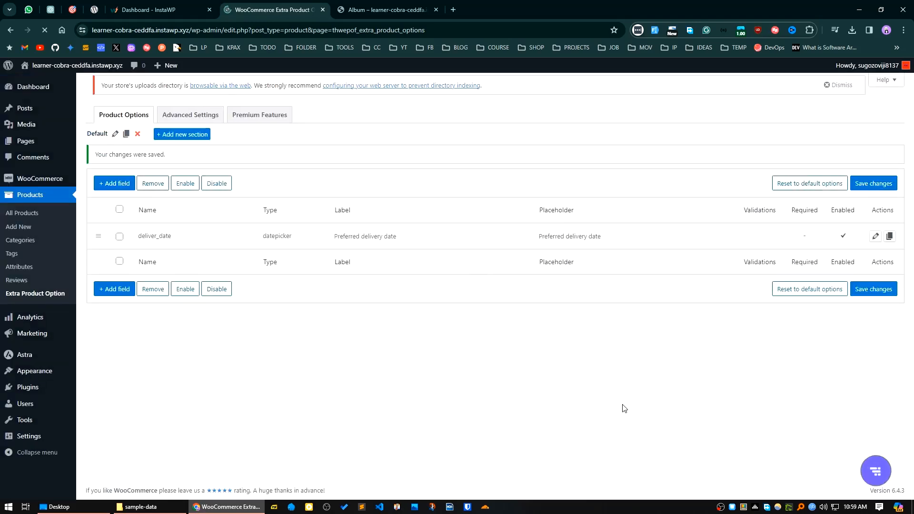
Reload the Album product page and check its Preferred delivery date field
left_click(372, 7)
left_click(43, 29)
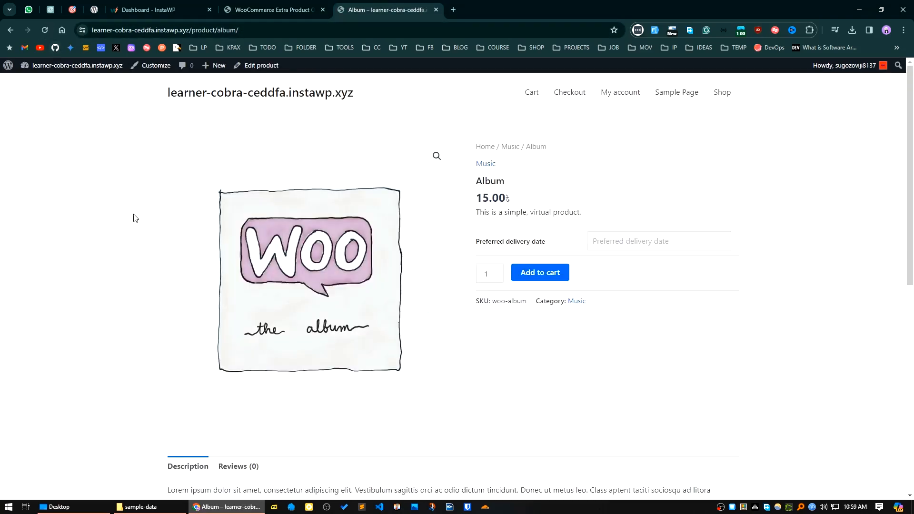
left_click(639, 240)
left_click(653, 187)
Open the store's shop in a new tab and check the Beanie product page for the delivery date field
mouse_move(78, 76)
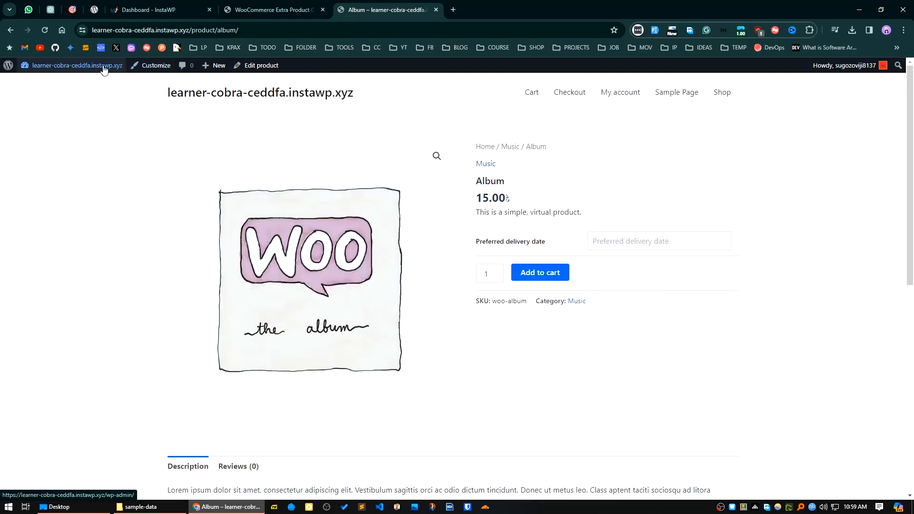
middle_click(294, 96)
left_click(487, 6)
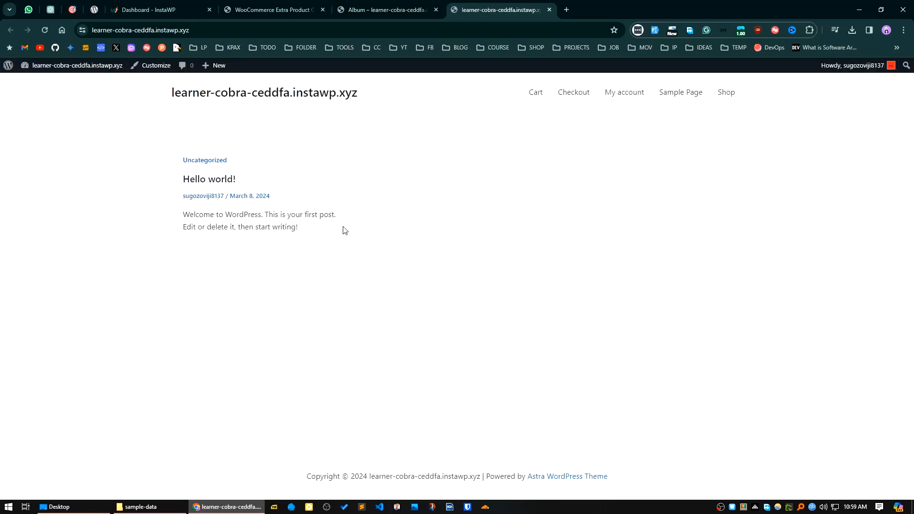
left_click(726, 93)
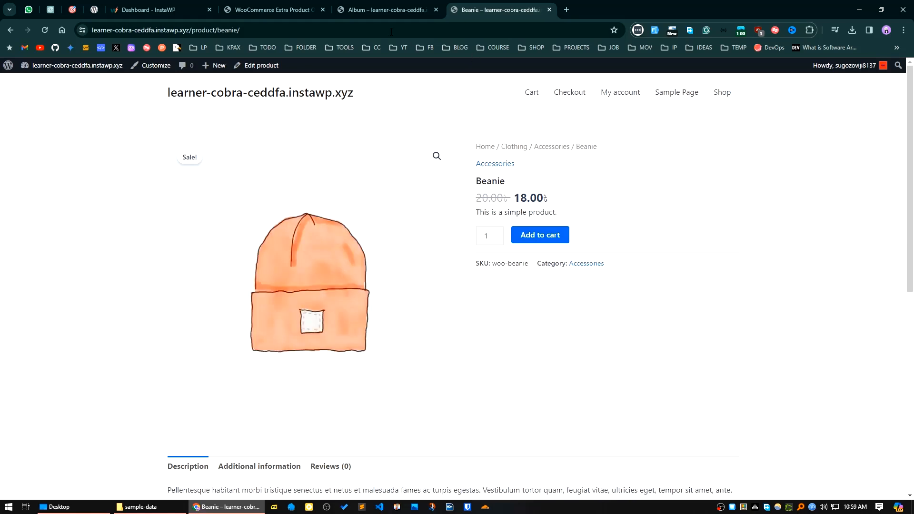
left_click(271, 10)
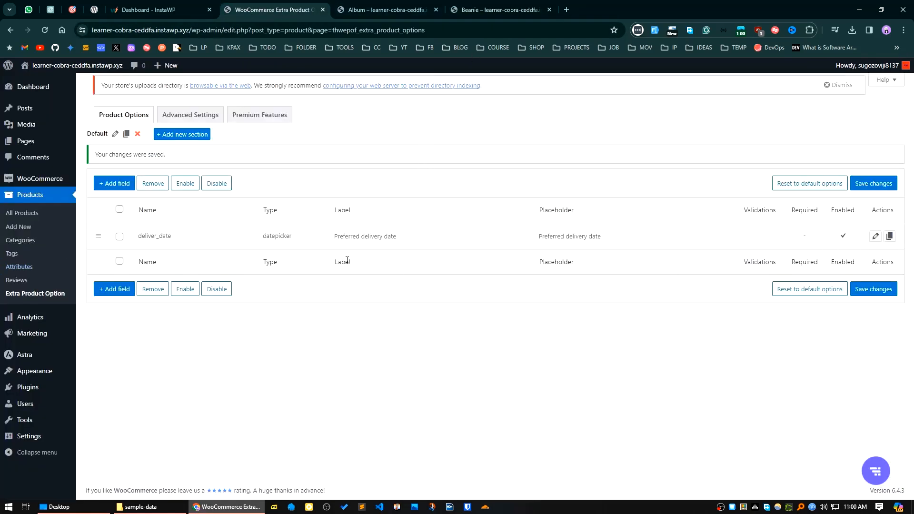
left_click(493, 6)
Reload the Album page, choose March 22, 2024 as preferred delivery date, and add a quantity of 2 to the cart
left_click(403, 8)
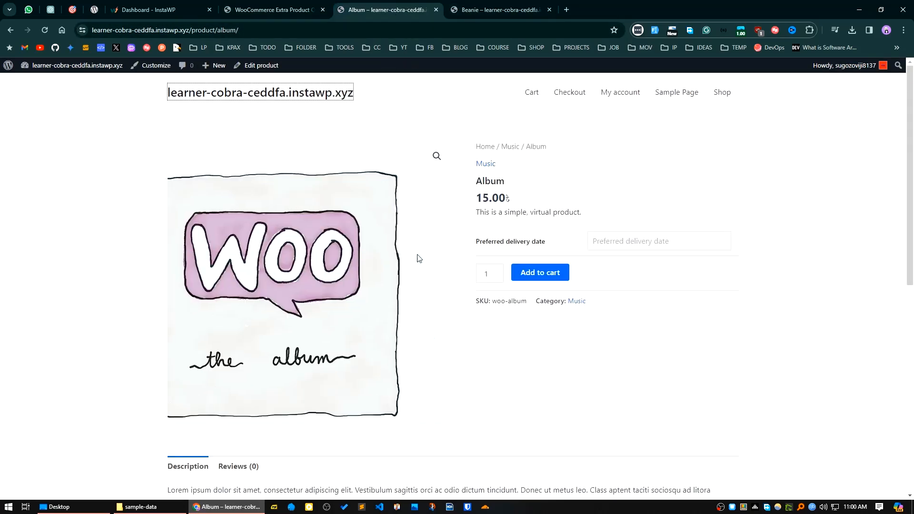
left_click(45, 32)
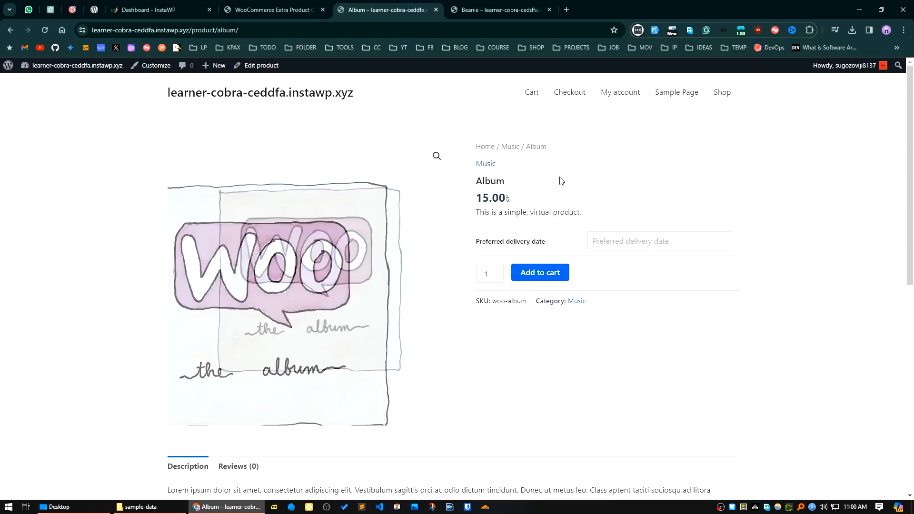
left_click(632, 242)
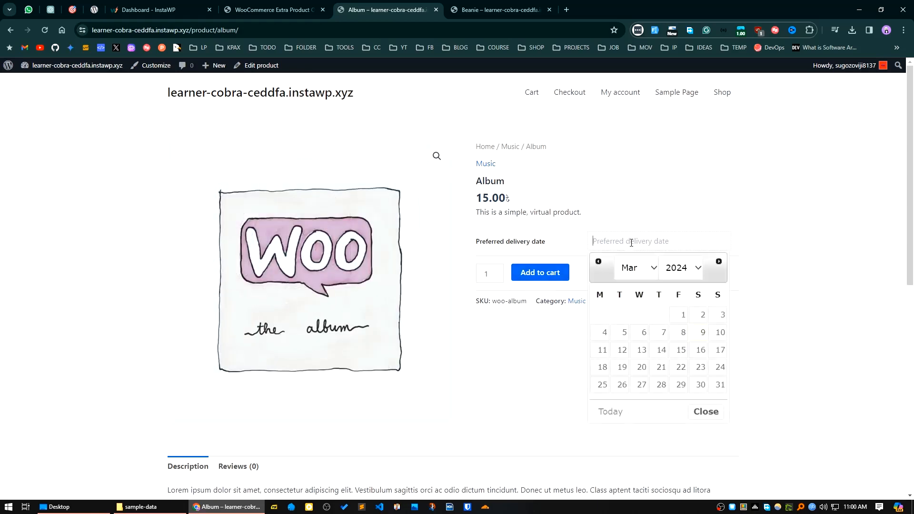
left_click(682, 369)
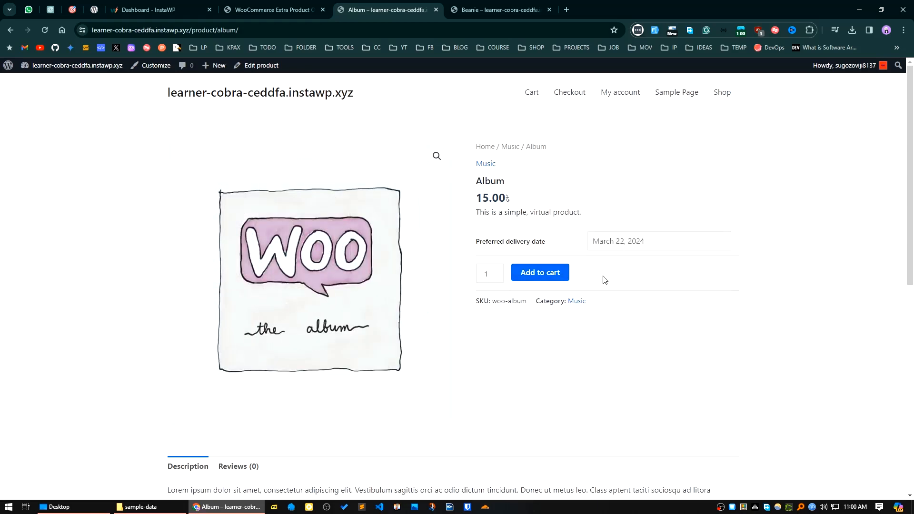
left_click(497, 271)
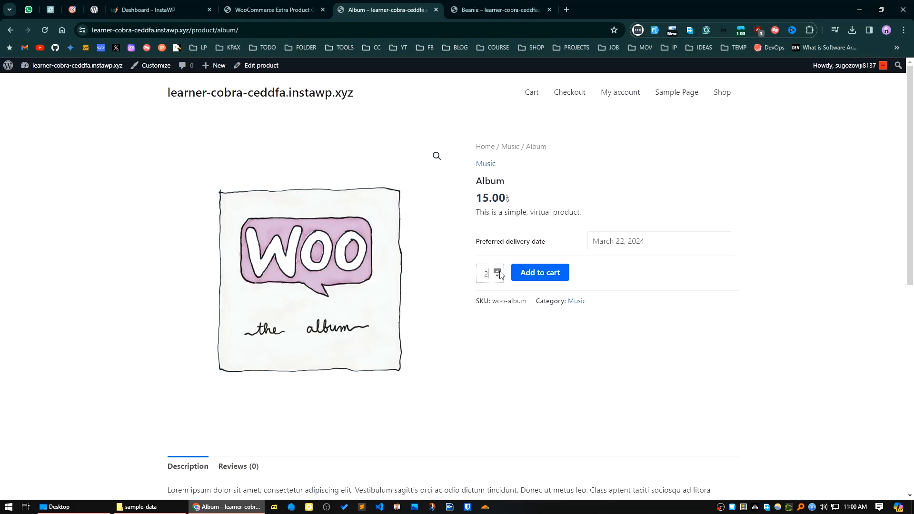
left_click(539, 274)
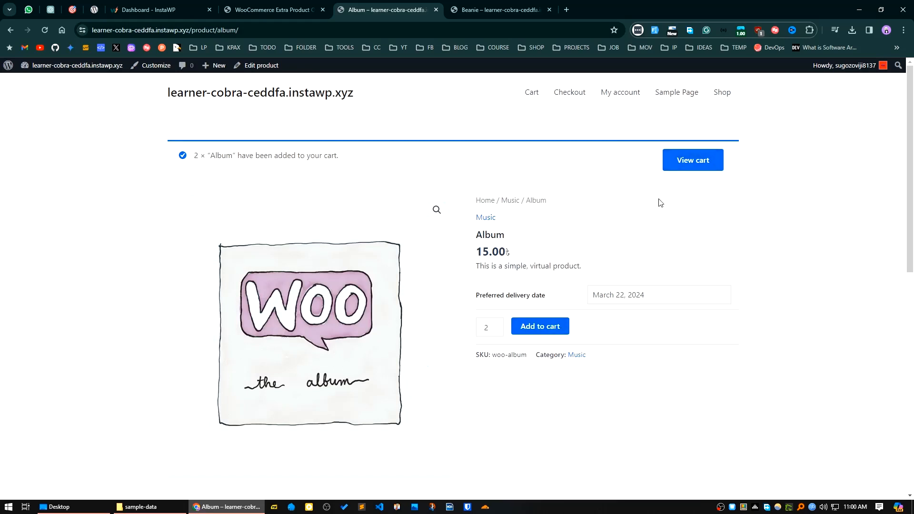
View the cart, check the Album item's preferred delivery date, and proceed to checkout
left_click(678, 166)
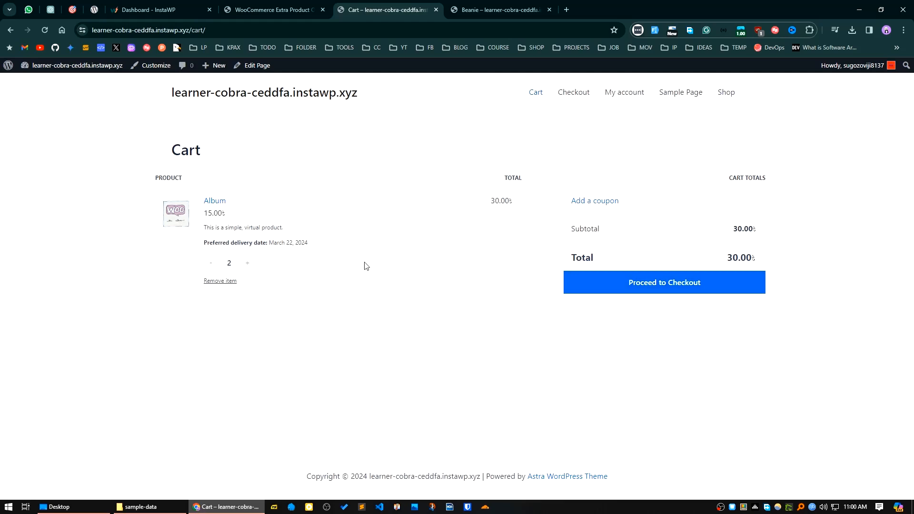
left_click_drag(326, 245, 201, 248)
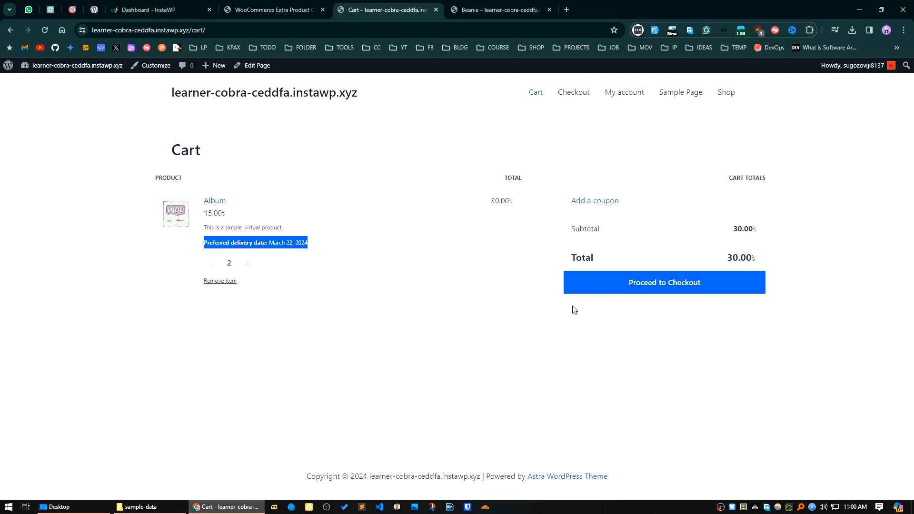
left_click(612, 288)
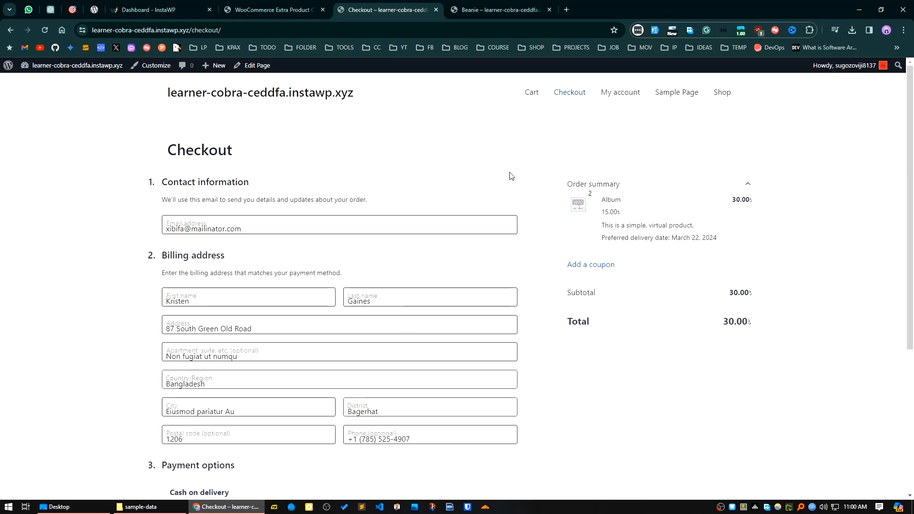
Fill the checkout form with generated dummy customer details and choose a valid district for the billing address
left_click(654, 30)
scroll(230, 291, "down", 3)
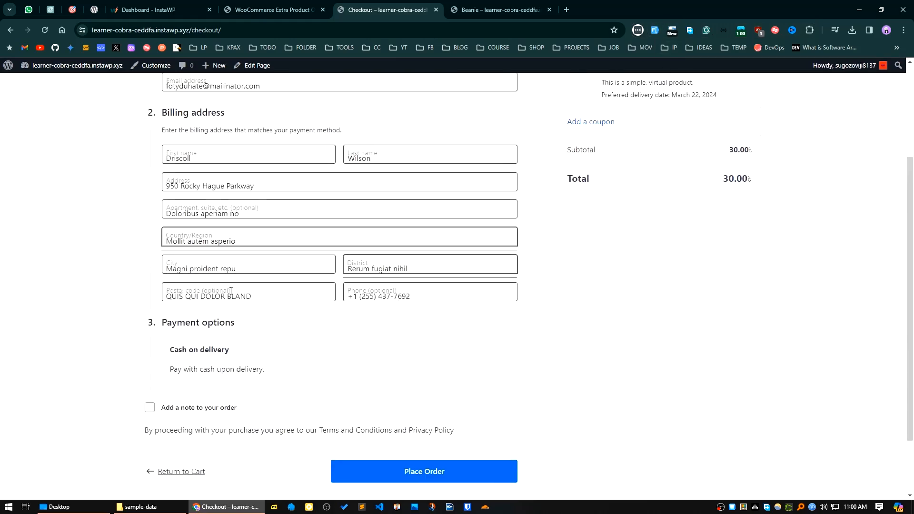
left_click(379, 269)
left_click(379, 307)
left_click(272, 267)
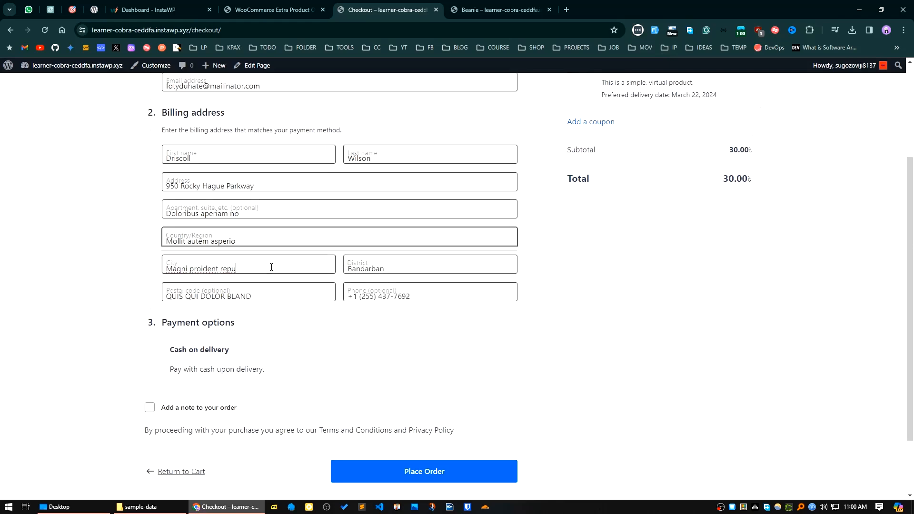
left_click_drag(276, 298, 166, 296)
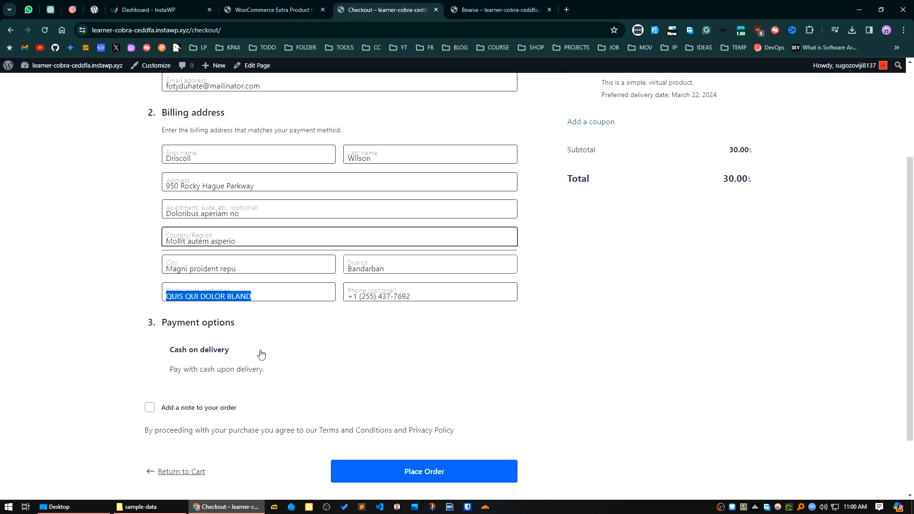
Review the dummy checkout details and try to place the order with them
left_click(668, 327)
scroll(566, 407, "up", 3)
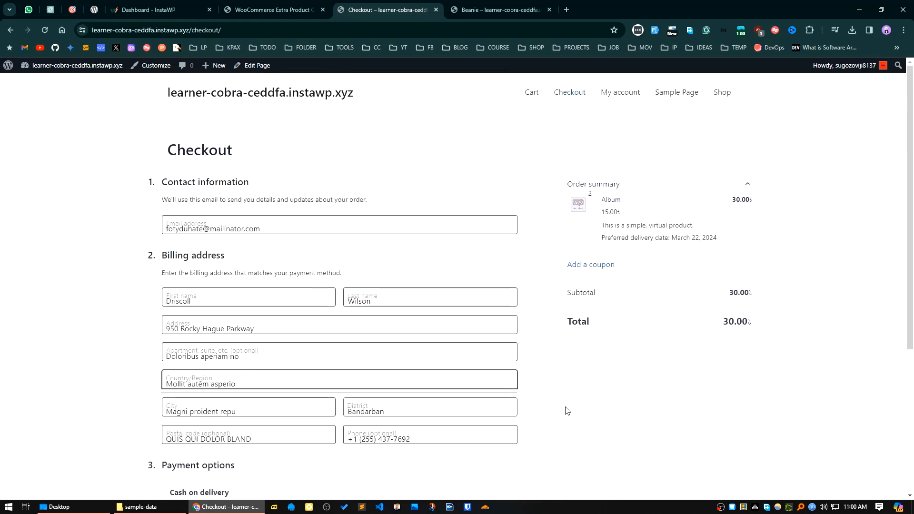
scroll(559, 412, "down", 5)
scroll(363, 310, "up", 5)
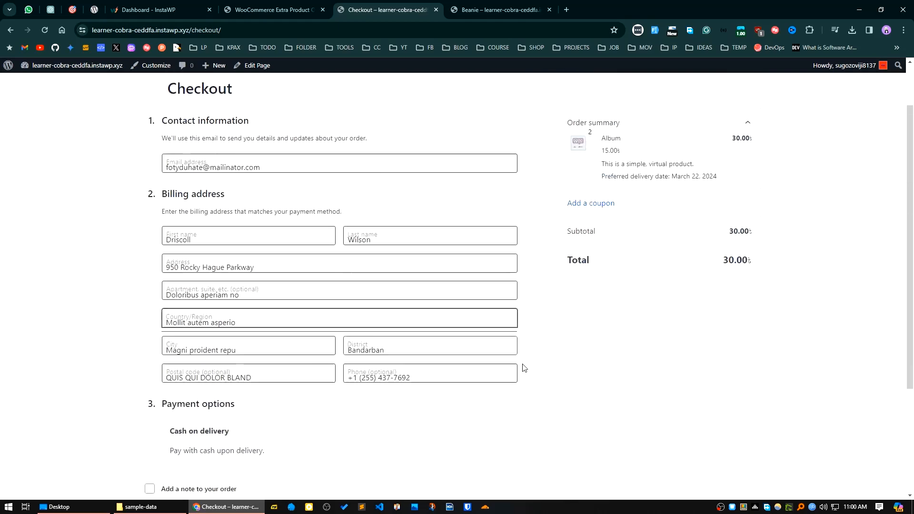
scroll(418, 399, "down", 5)
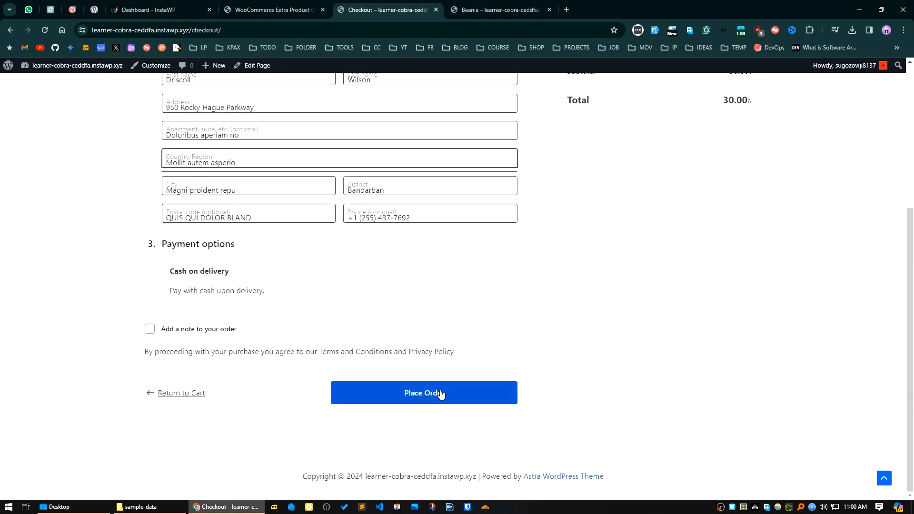
left_click(438, 393)
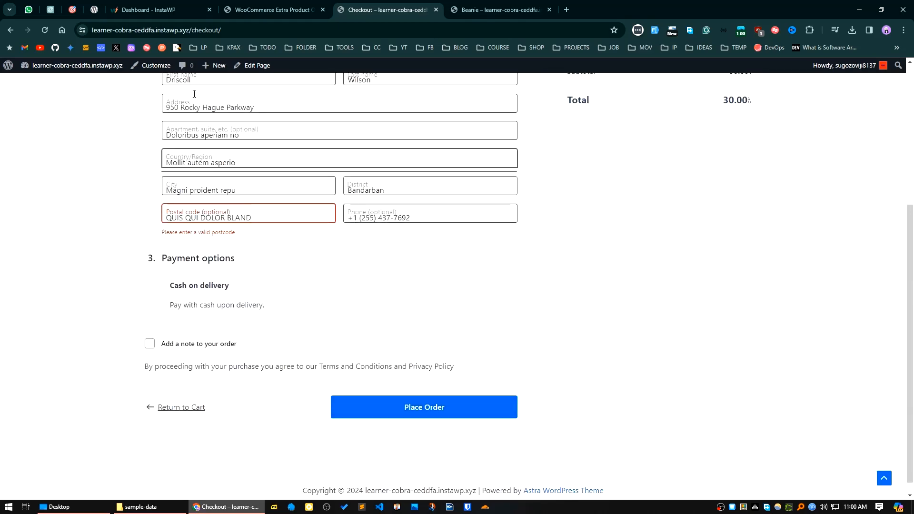
Reload the checkout page to discard the dummy details, and place the cash on delivery order with the saved customer details
left_click(44, 30)
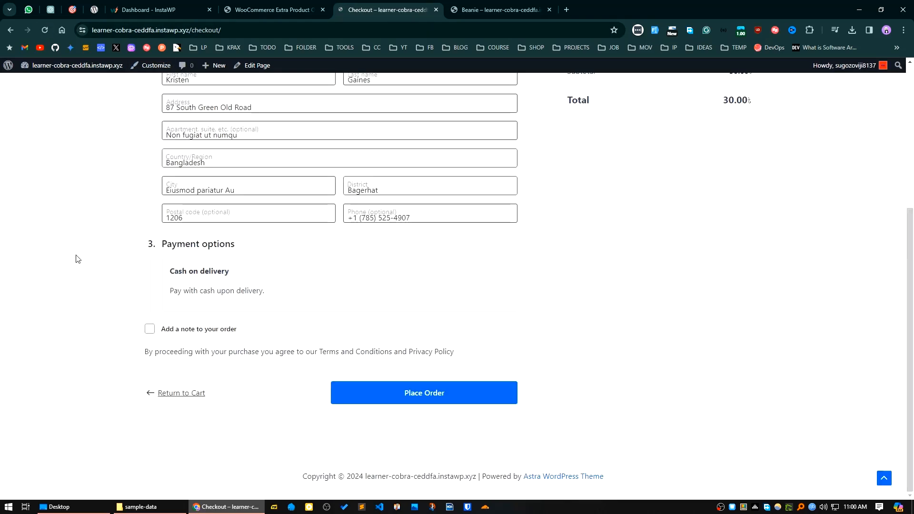
scroll(270, 392, "up", 5)
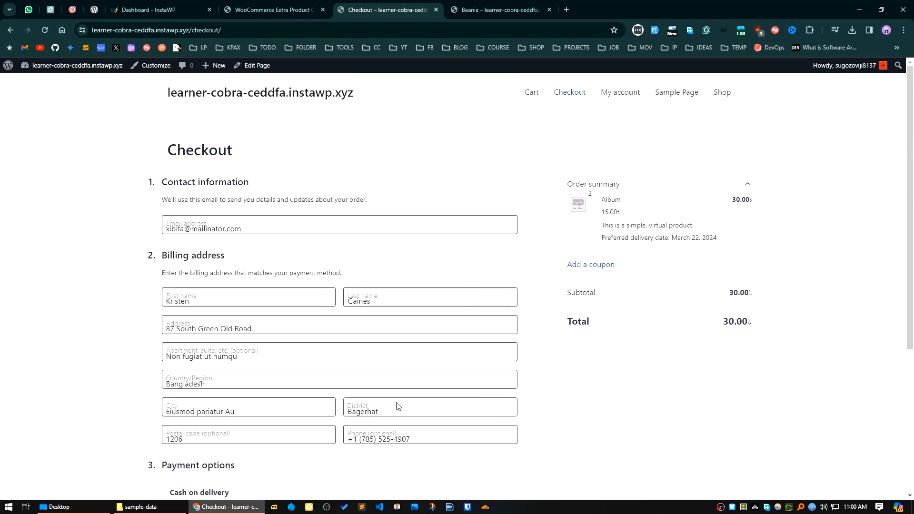
scroll(179, 429, "down", 5)
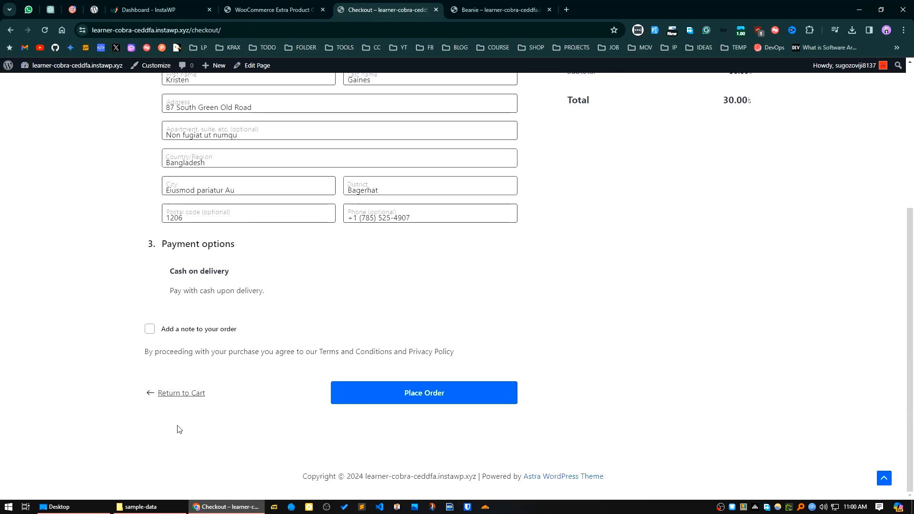
left_click(440, 394)
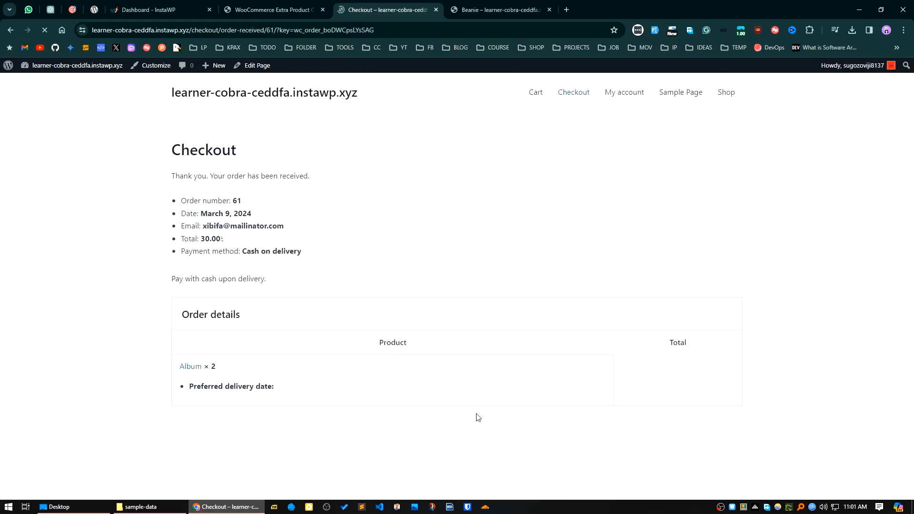
Preview the newest order in the WooCommerce orders list and check the Album item's preferred delivery date
left_click(271, 9)
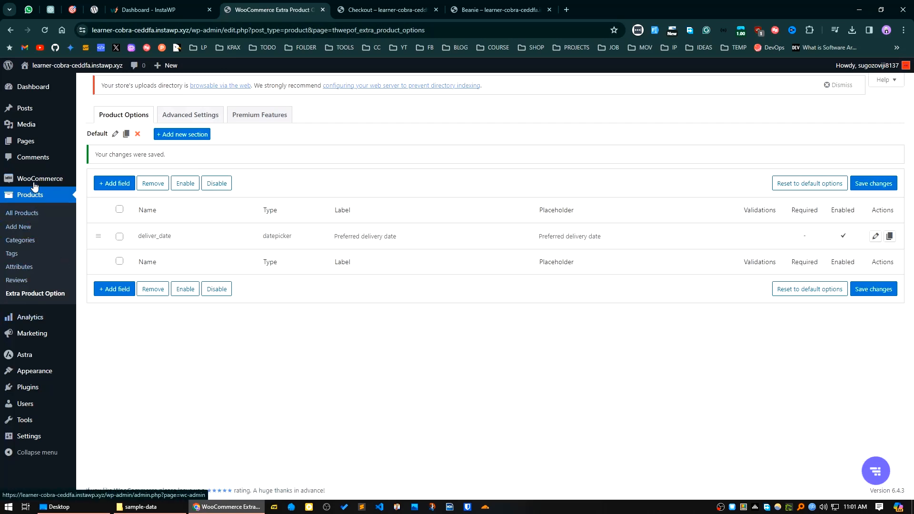
mouse_move(43, 180)
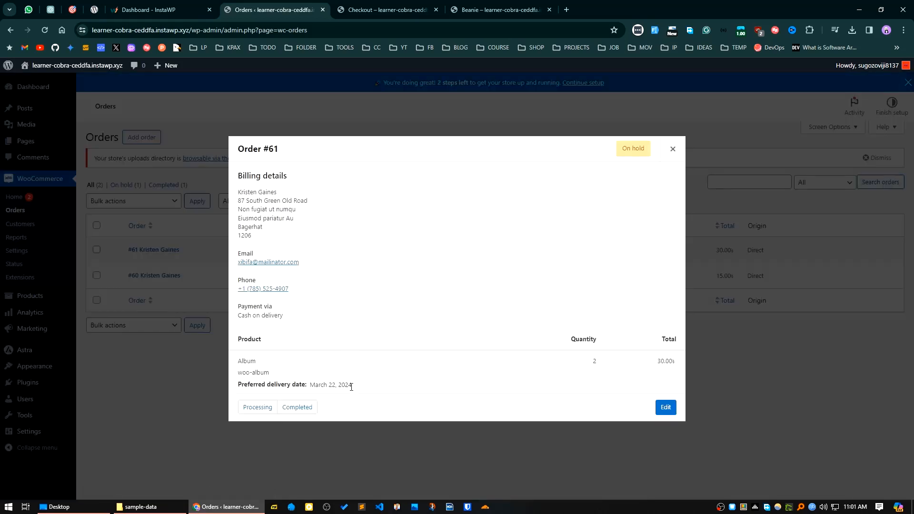
left_click_drag(351, 387, 240, 387)
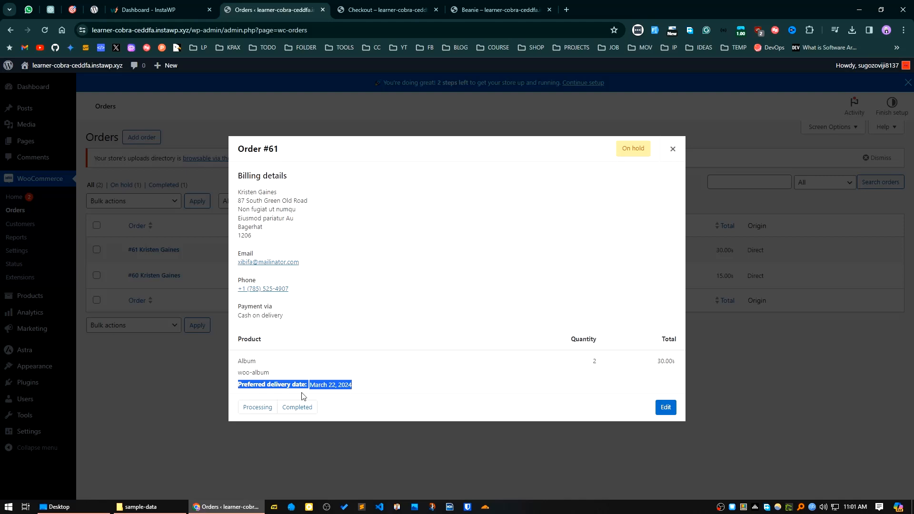
left_click(373, 387)
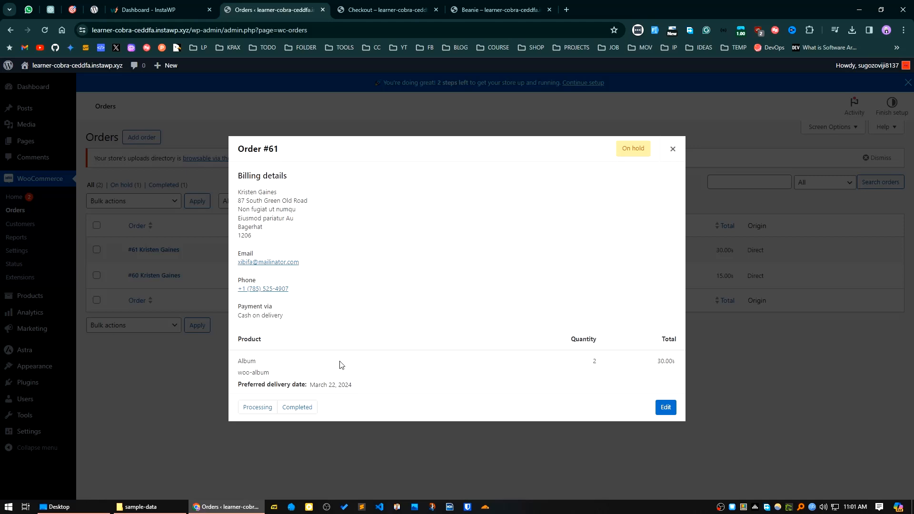
left_click(673, 149)
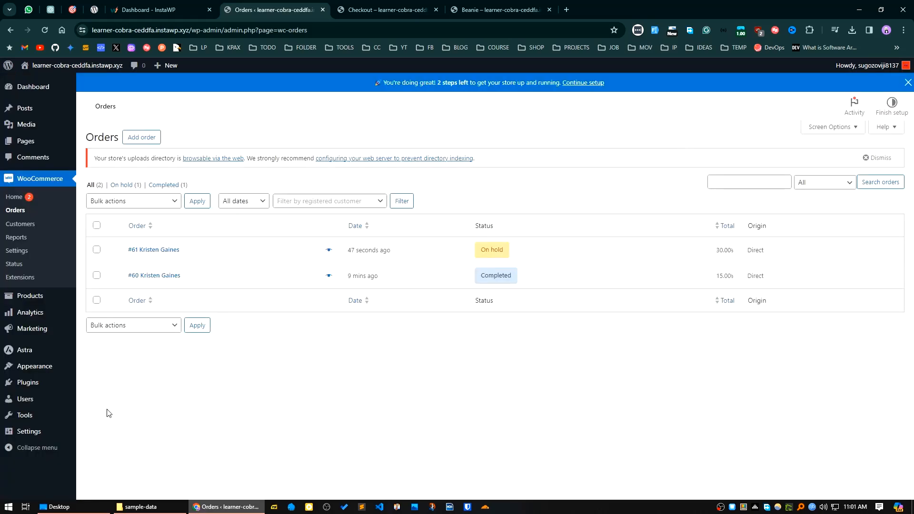
Start a new field in the extra product options and review the available field types without choosing another one
mouse_move(42, 300)
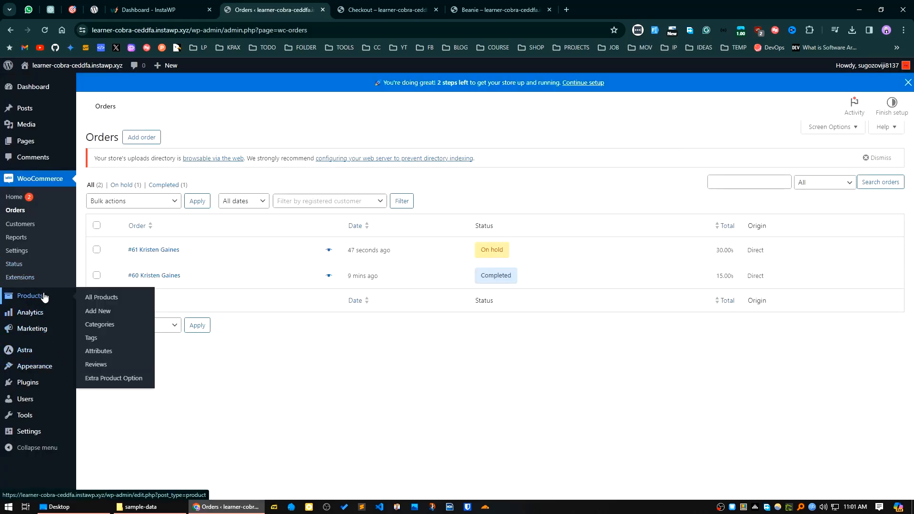
left_click(110, 377)
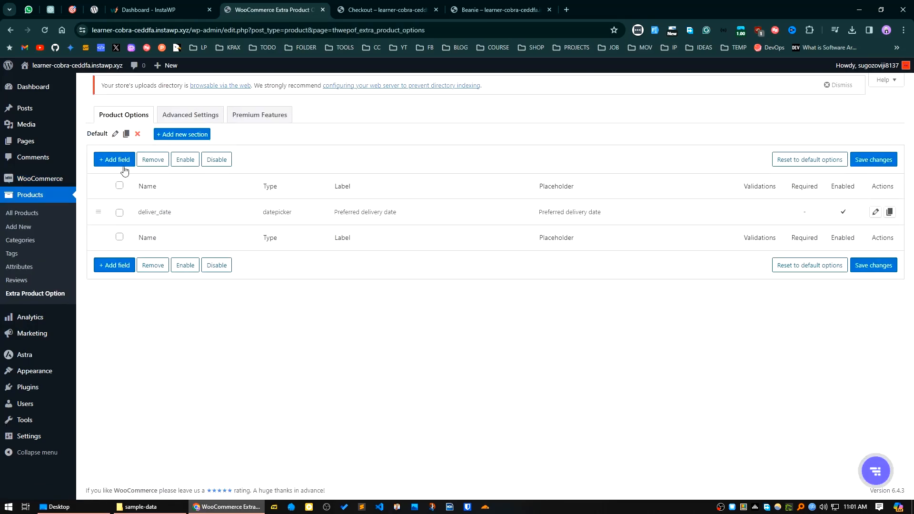
left_click(117, 160)
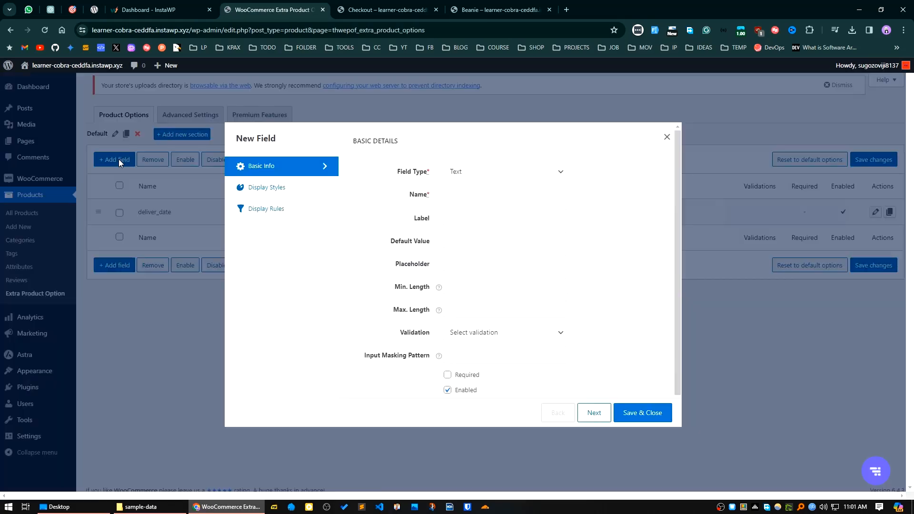
left_click(482, 172)
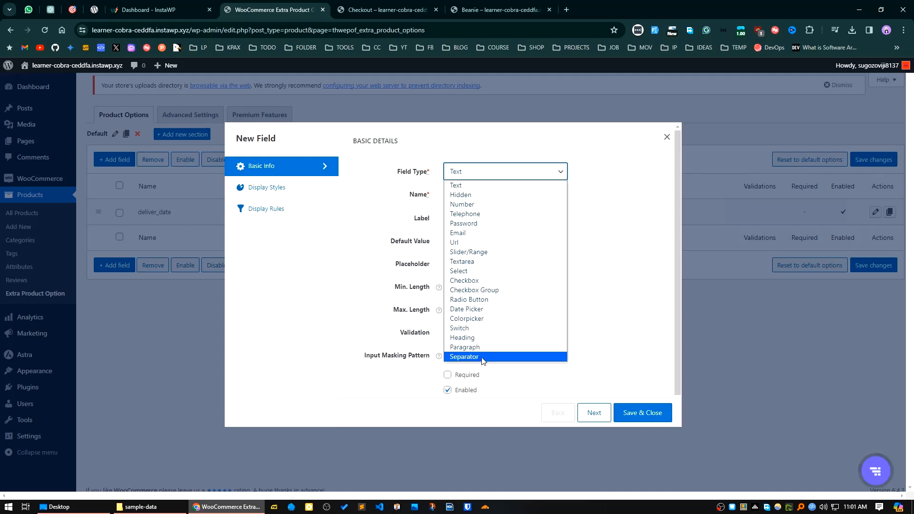
left_click(590, 332)
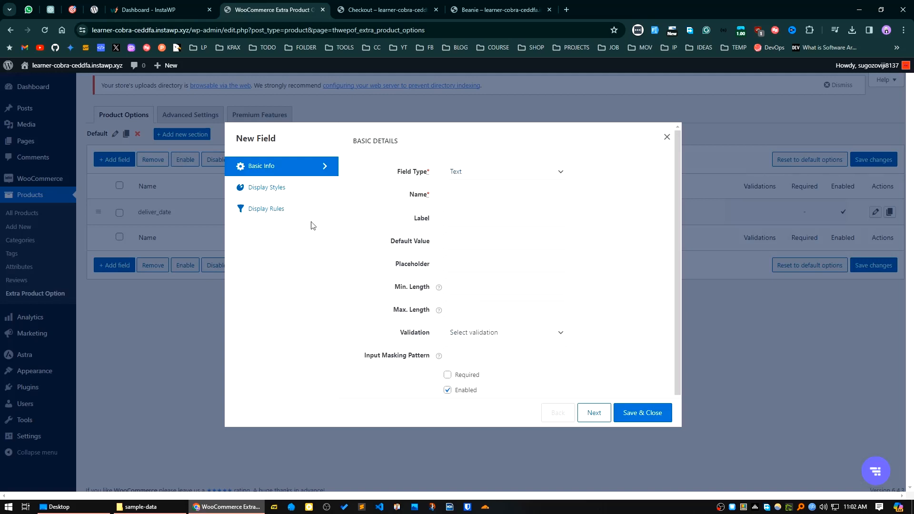